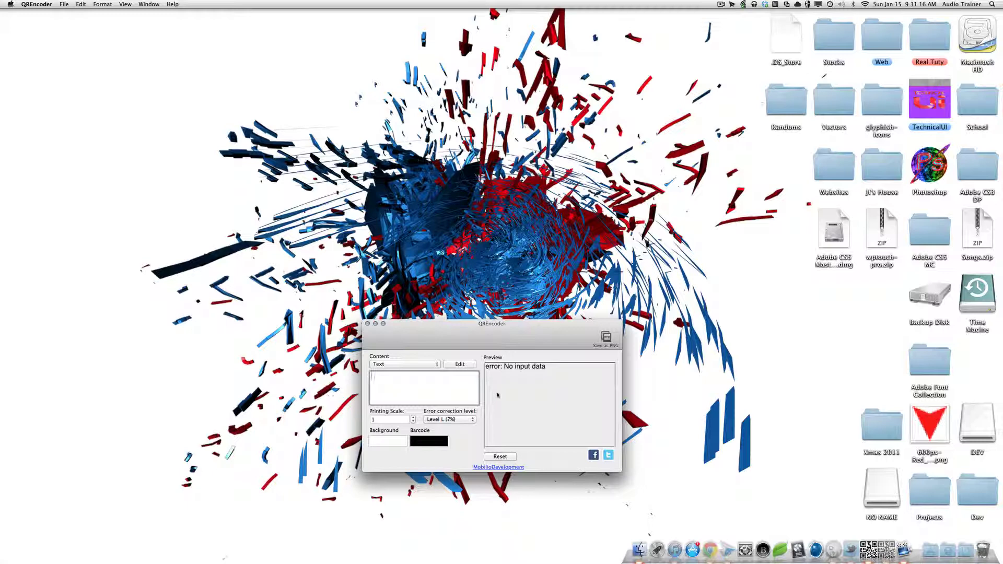
Step: Reposition the QREncoder window and browse the content types, keeping Text
drag(429, 344, 435, 340)
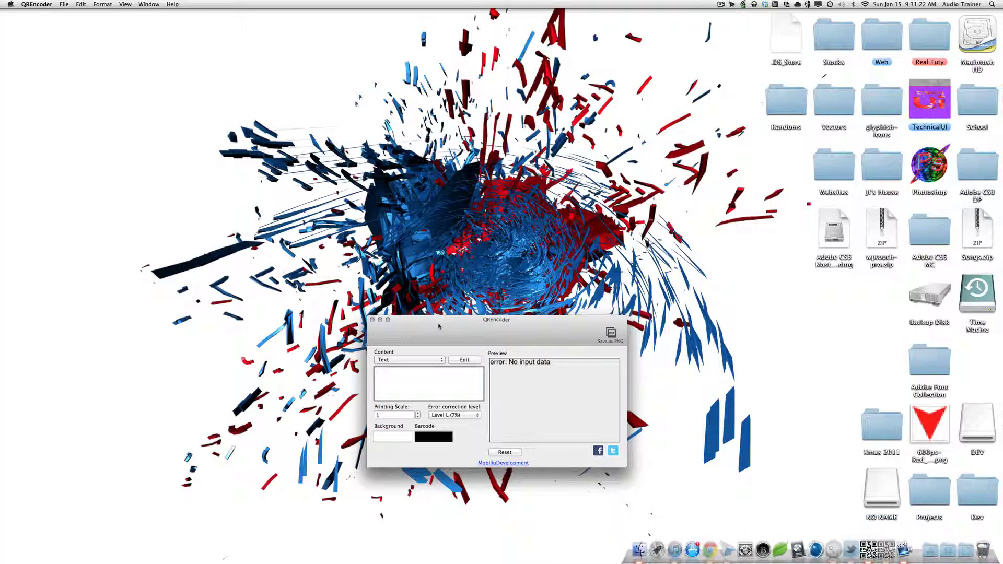
drag(439, 326, 425, 327)
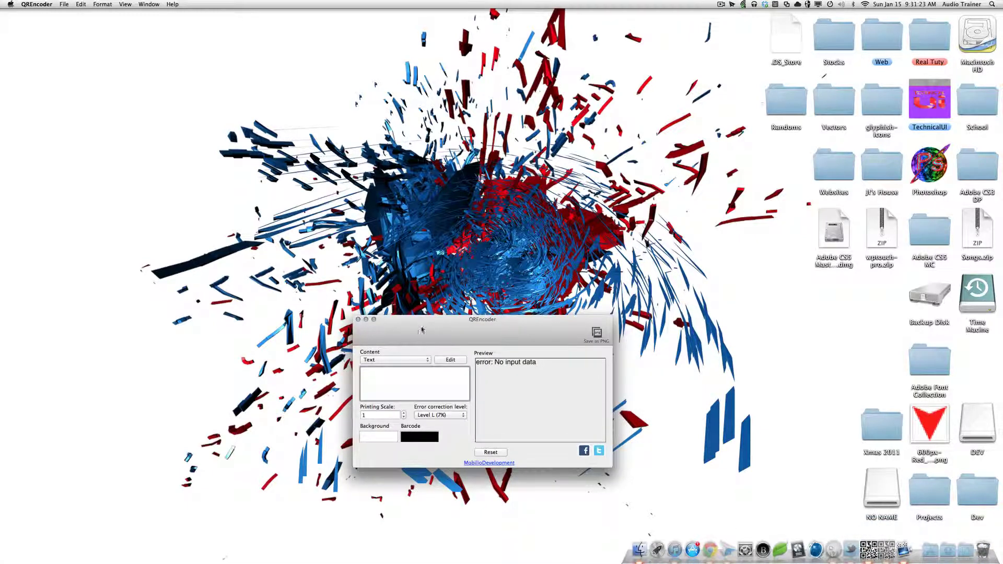
click(423, 360)
click(441, 376)
click(429, 363)
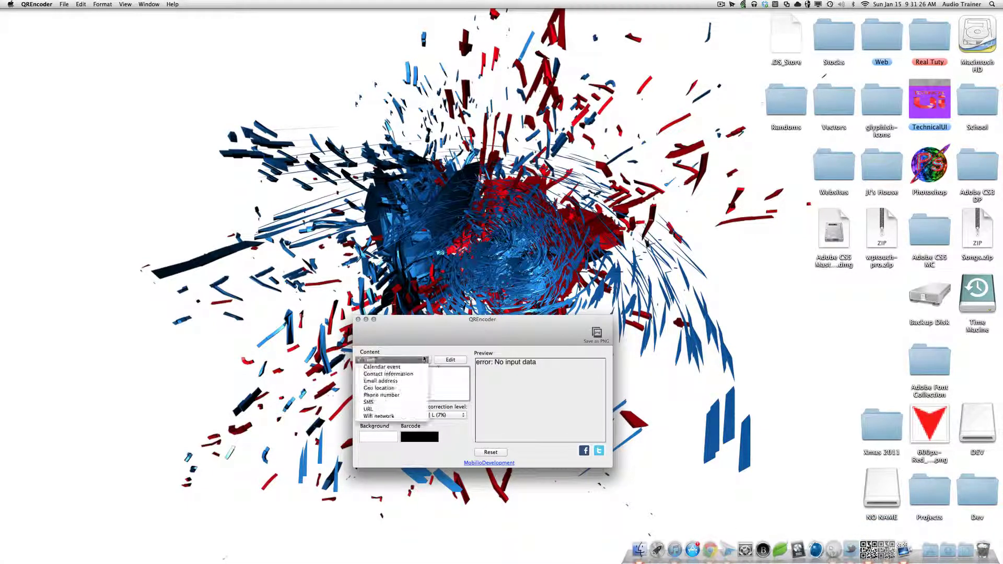
click(439, 375)
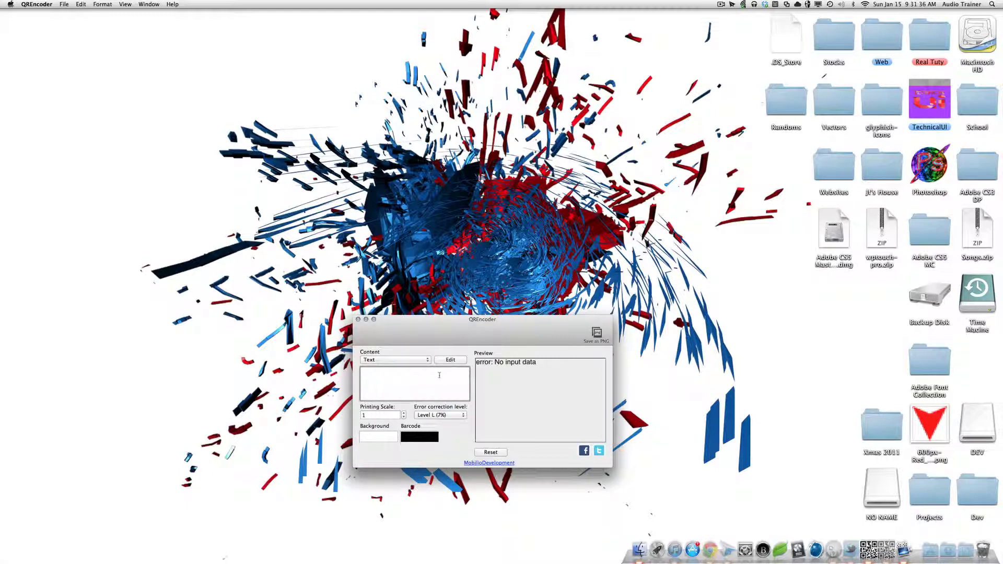
Step: Move the QREncoder window around the desktop, leaving the content type on Text
drag(449, 333, 312, 342)
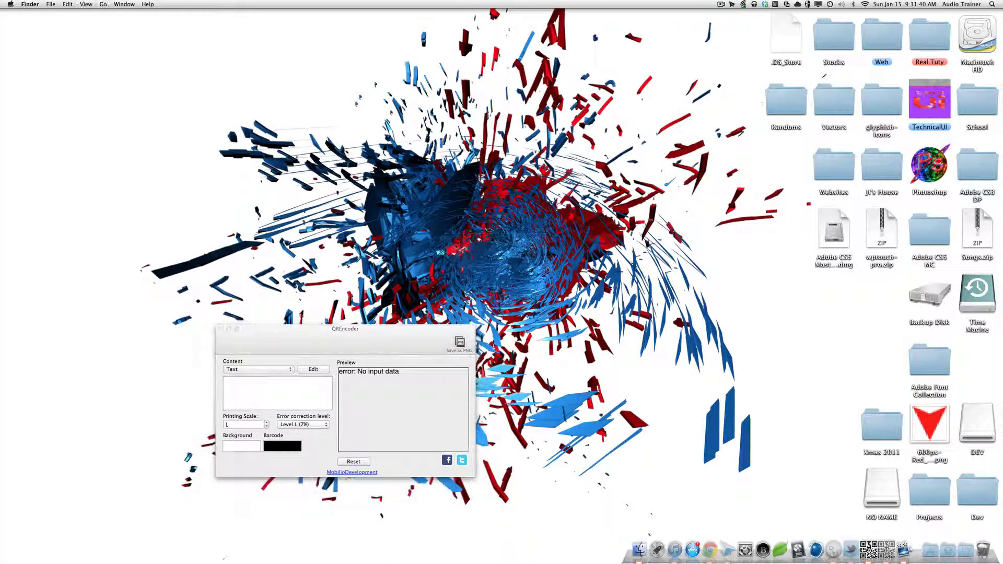
mouse_move(403, 341)
mouse_down()
mouse_move(389, 342)
mouse_move(414, 353)
mouse_up()
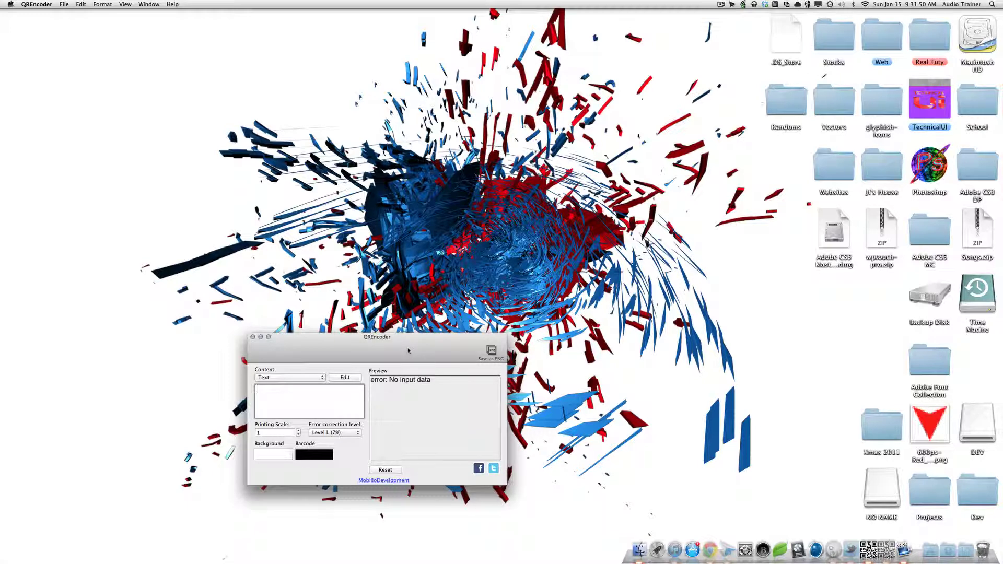
drag(409, 351, 521, 332)
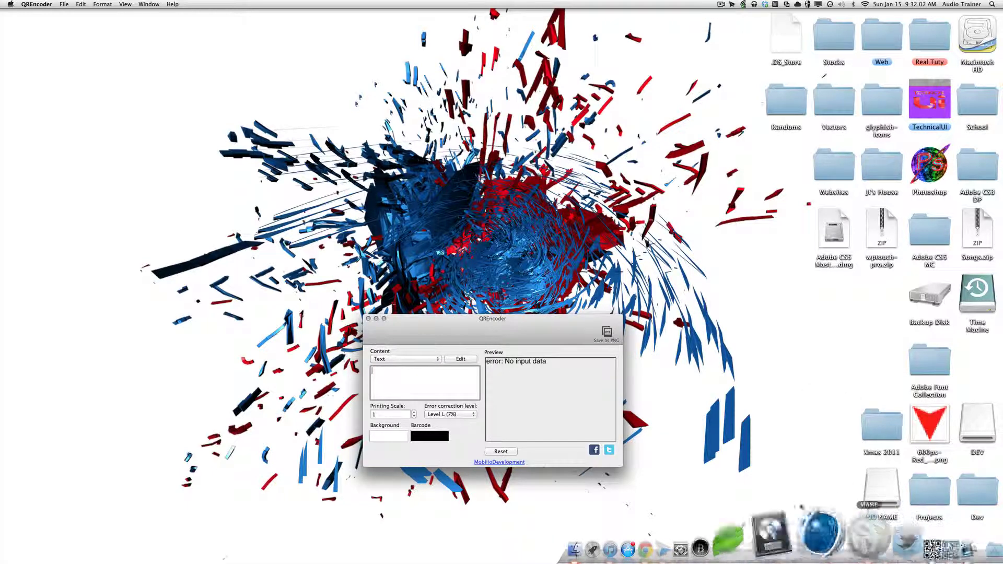
drag(453, 332, 448, 321)
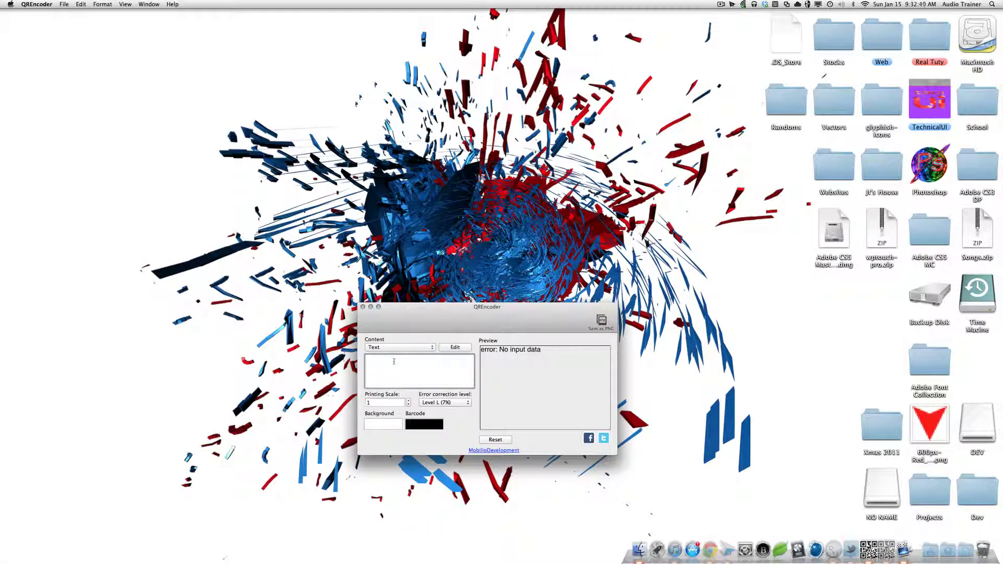
click(398, 348)
click(420, 327)
mouse_move(523, 331)
mouse_down()
mouse_move(496, 293)
mouse_move(523, 432)
mouse_move(514, 344)
mouse_up()
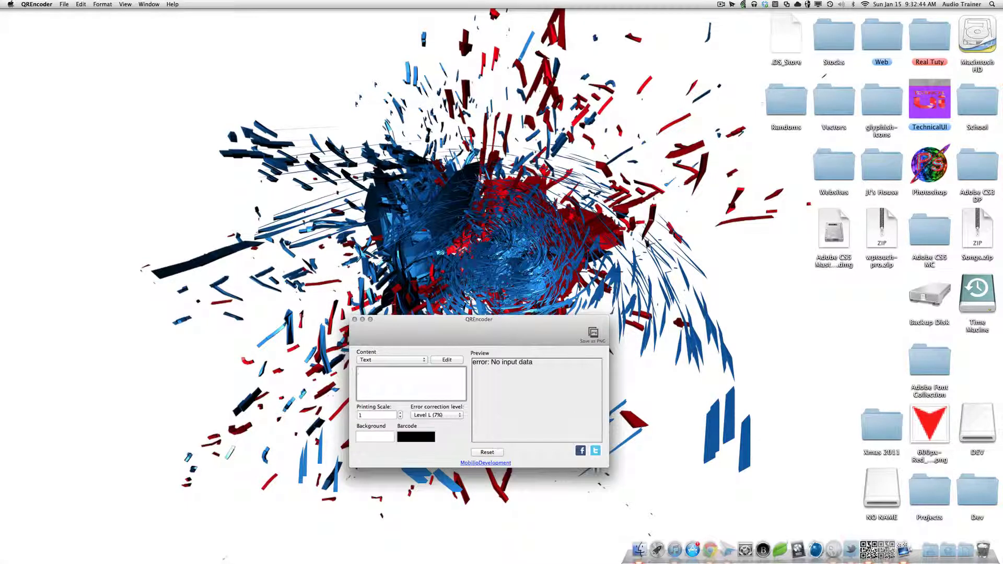
Step: Check the printing scale and content fields, then browse the application's menus
click(372, 415)
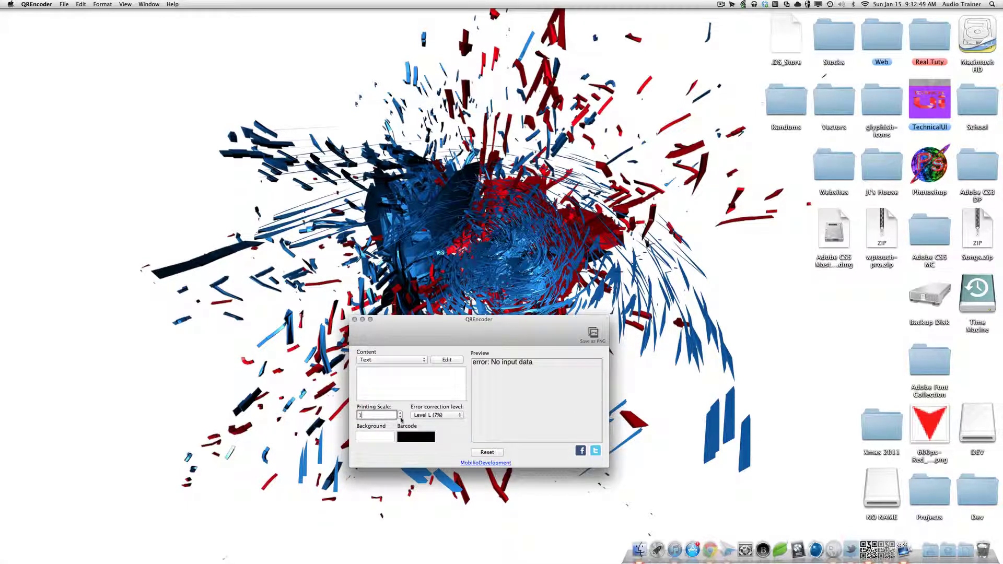
click(396, 389)
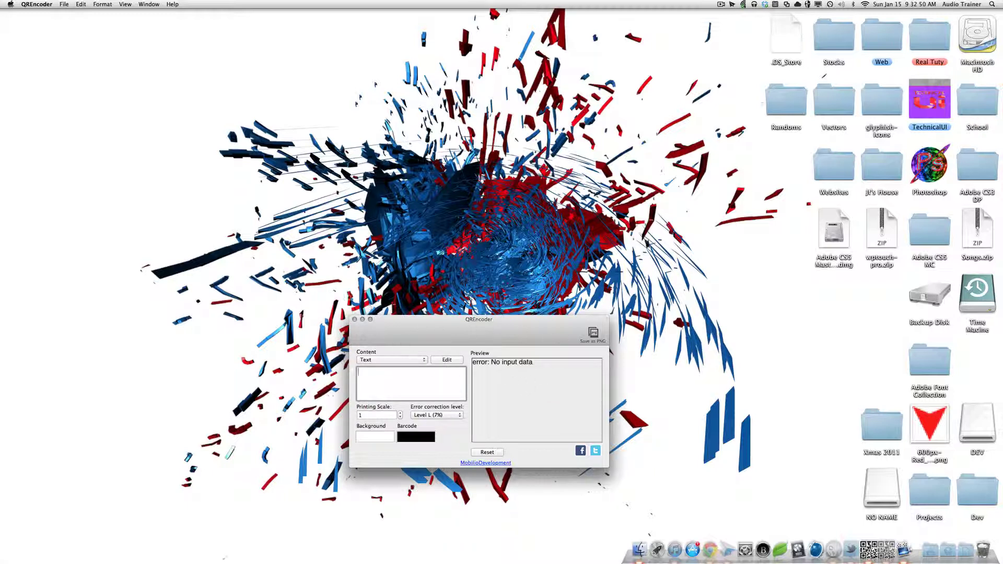
click(63, 4)
mouse_move(36, 4)
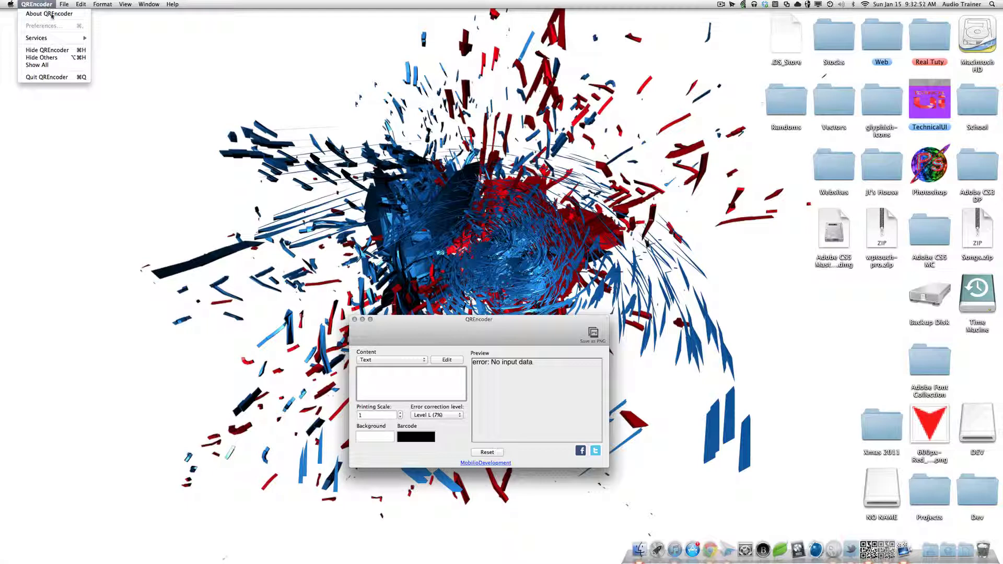
mouse_move(78, 4)
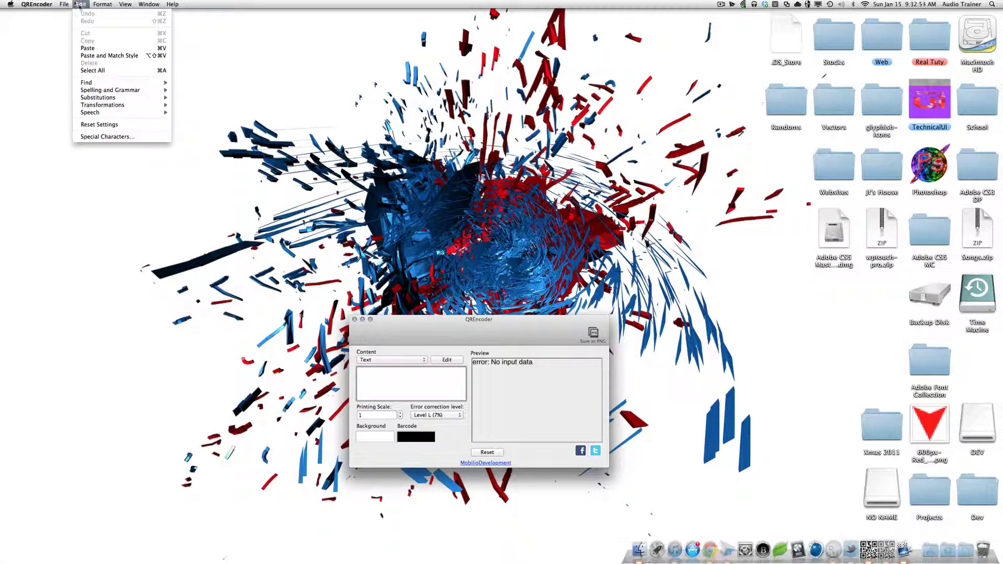
mouse_move(172, 4)
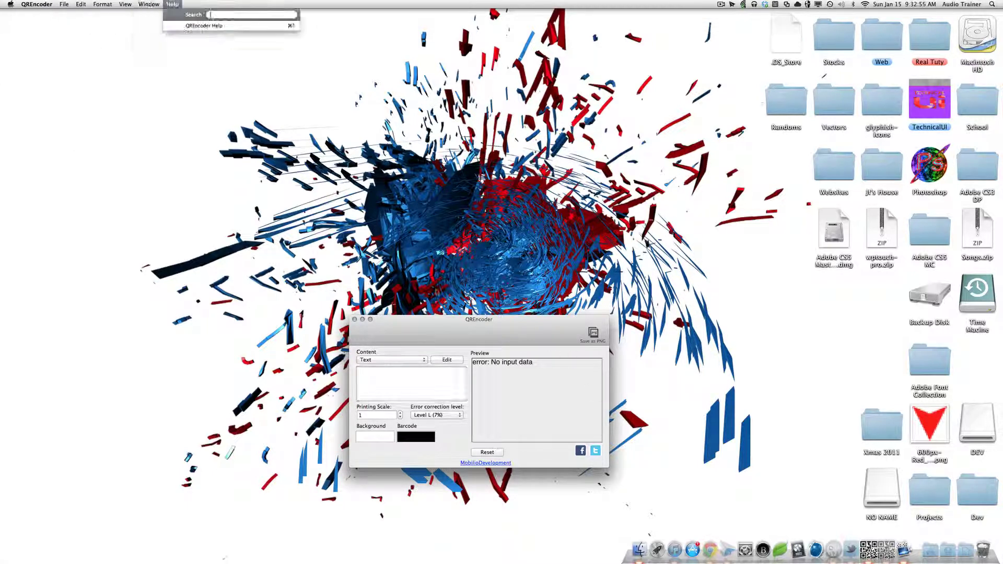
click(442, 319)
drag(441, 319, 429, 275)
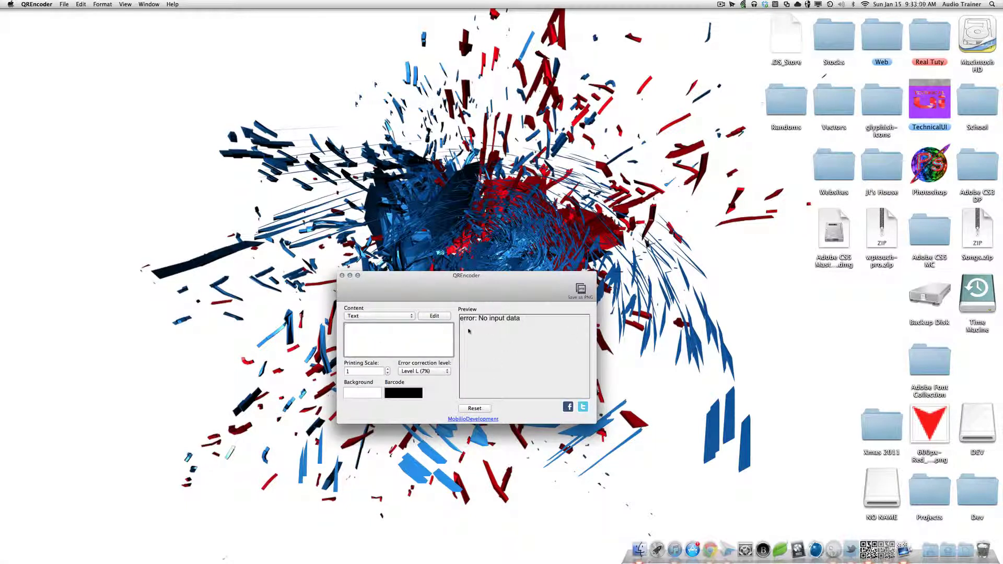
Step: Type test text dvdfgsgjlsfgdfgdfsfdg to preview a code, then delete it
click(433, 341)
text(dvdfgsgjlsfg)
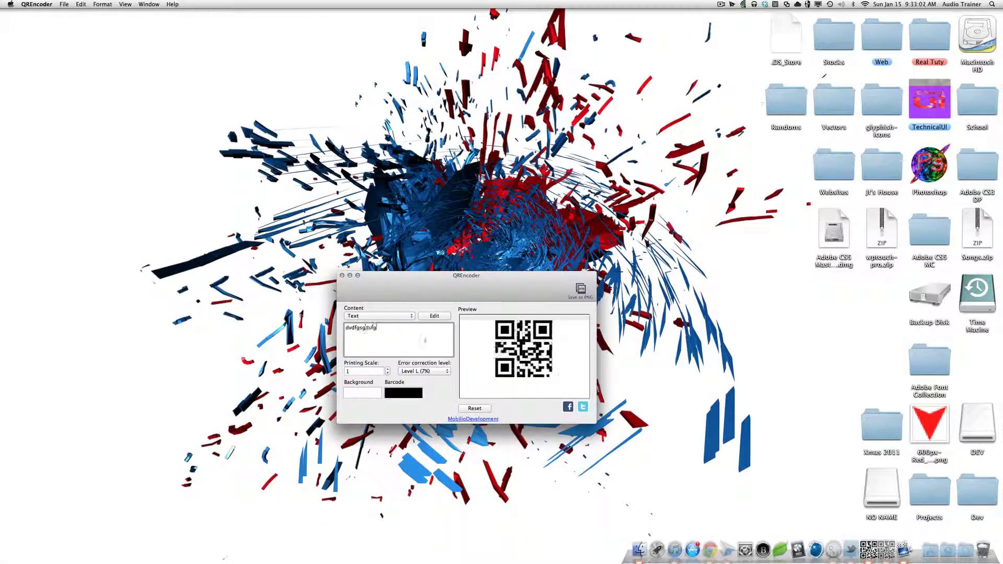
text(dfgdfsfdg)
key(super+a)
key(BackSpace)
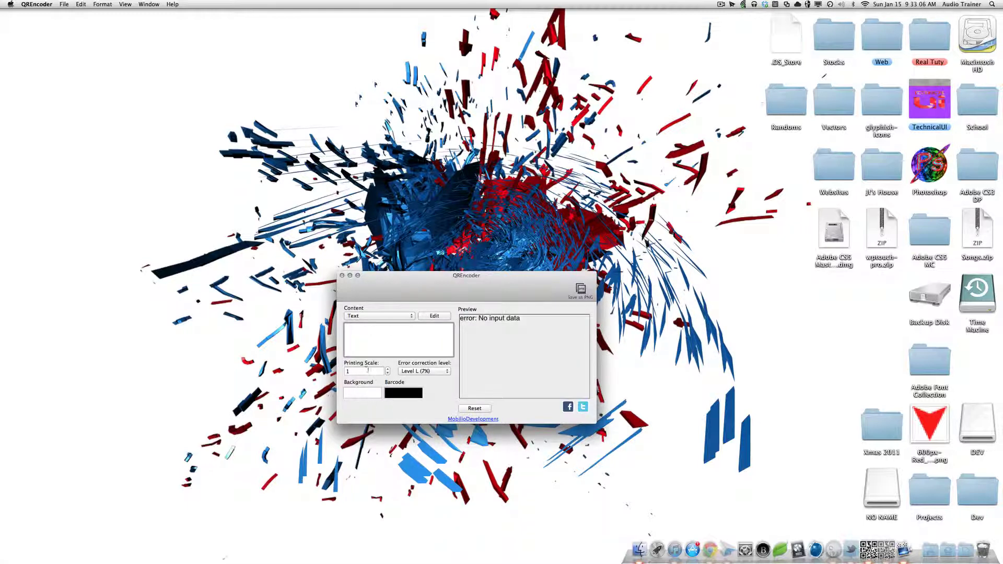
Step: Set error correction to Level H (30%) and open then close the barcode colour choices
click(414, 371)
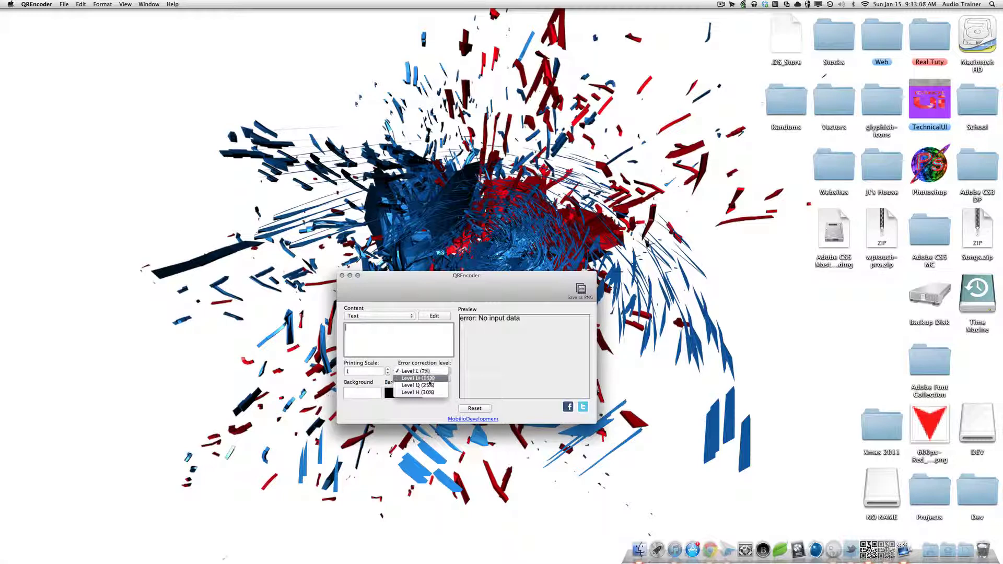
click(428, 391)
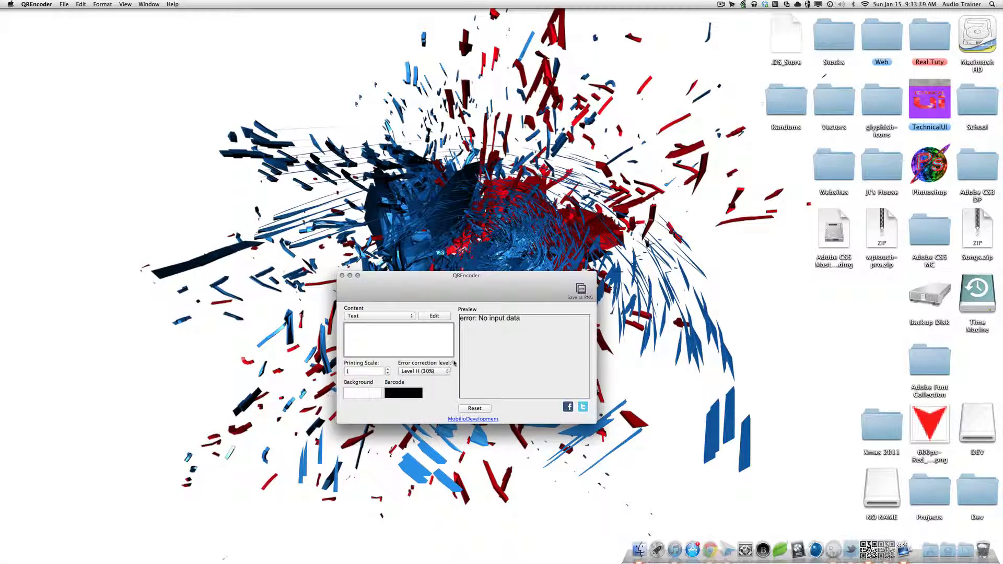
click(404, 395)
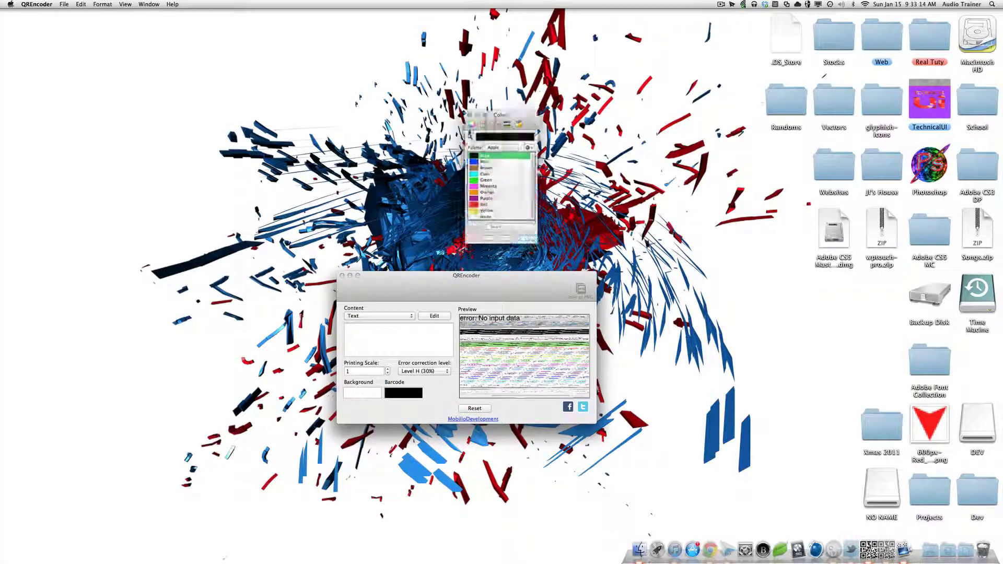
click(468, 110)
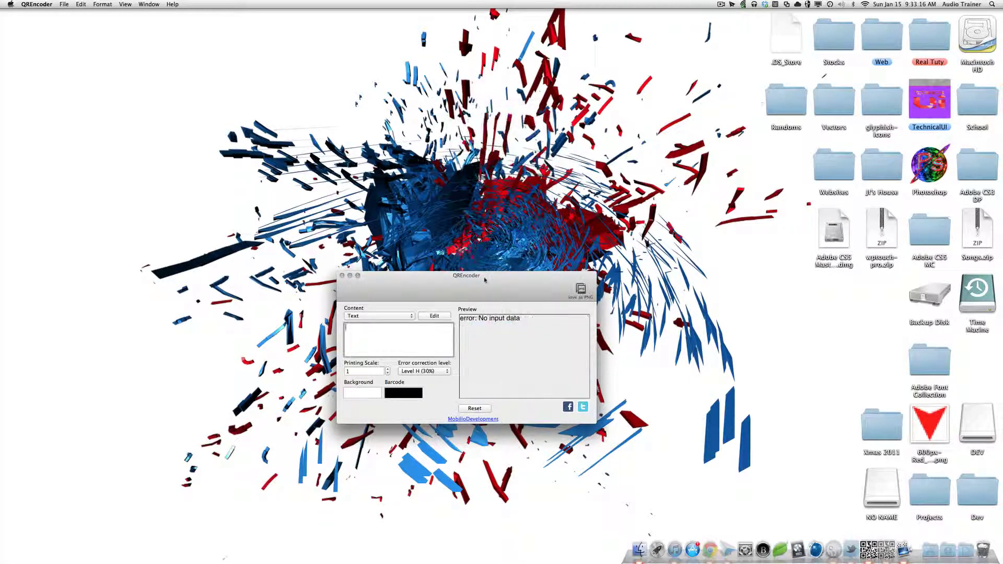
mouse_move(474, 296)
mouse_down()
mouse_move(487, 287)
mouse_move(490, 307)
mouse_up()
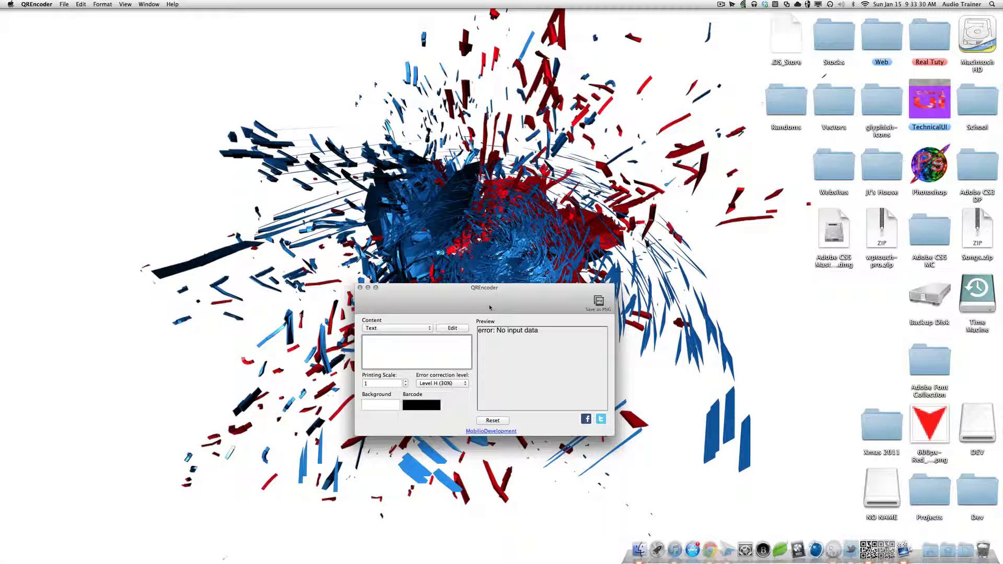
Step: Open and cancel the text content sheet, then maximize the QREncoder window
click(454, 328)
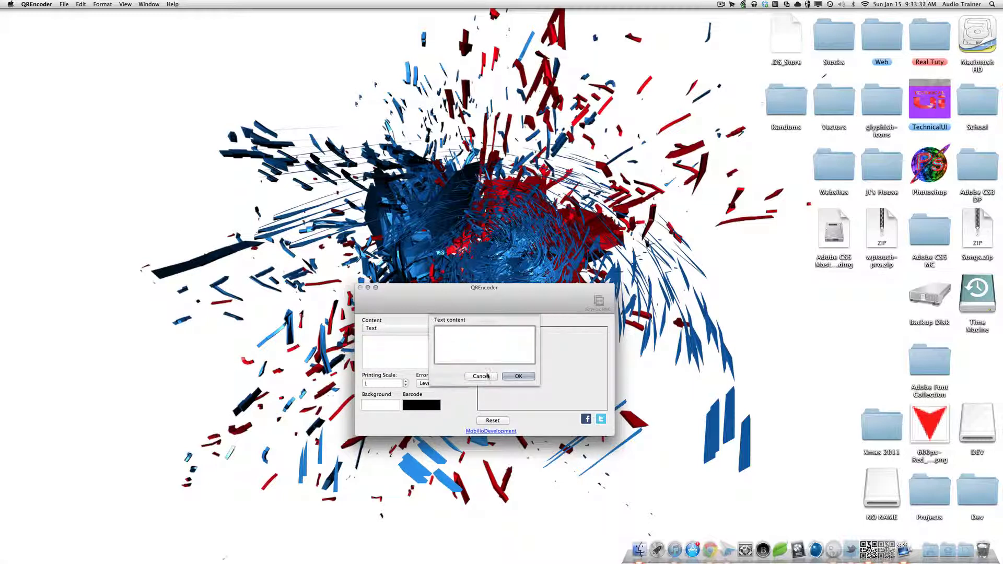
click(480, 376)
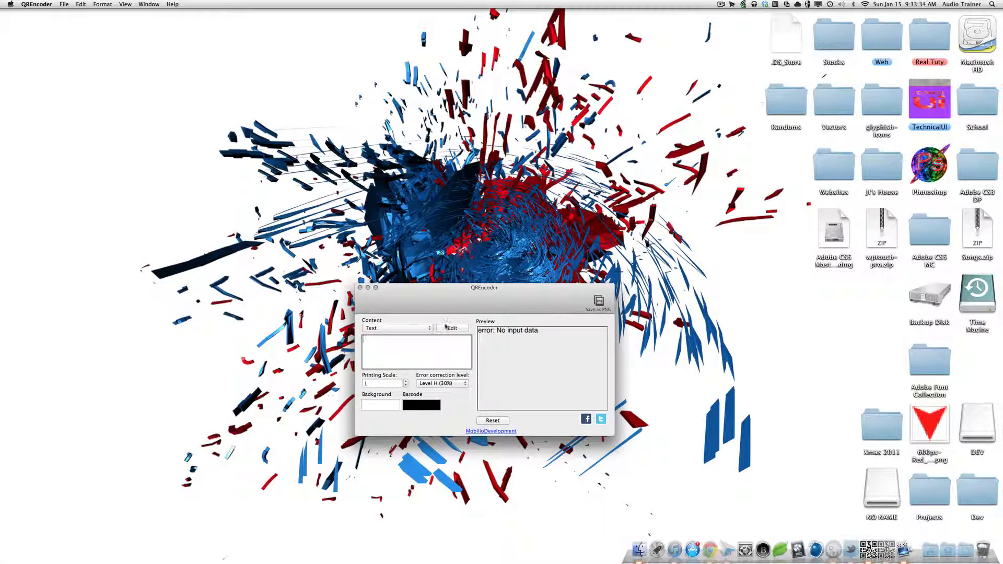
click(376, 287)
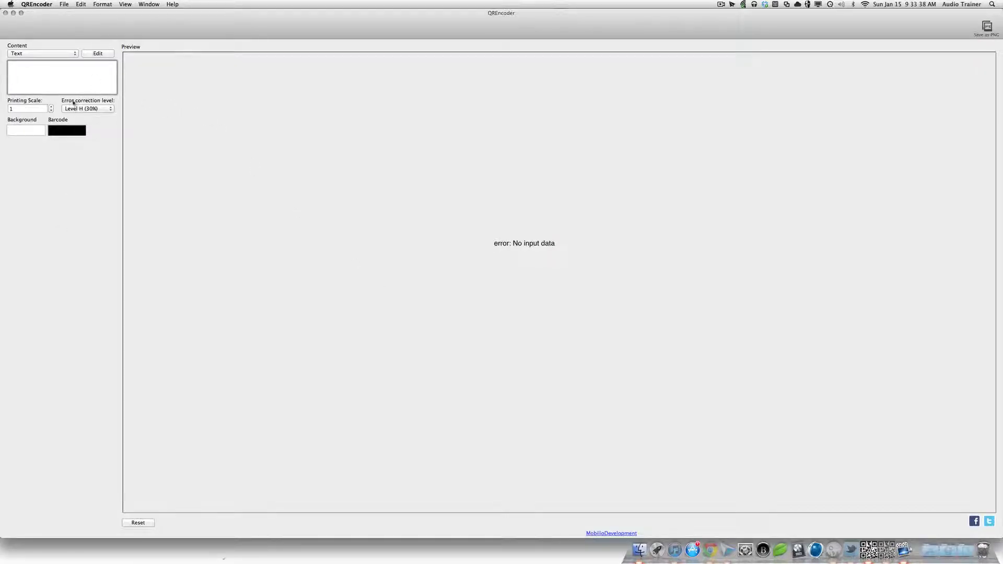
Step: Switch the content type to SMS and back to Text, leaving no input data
click(75, 54)
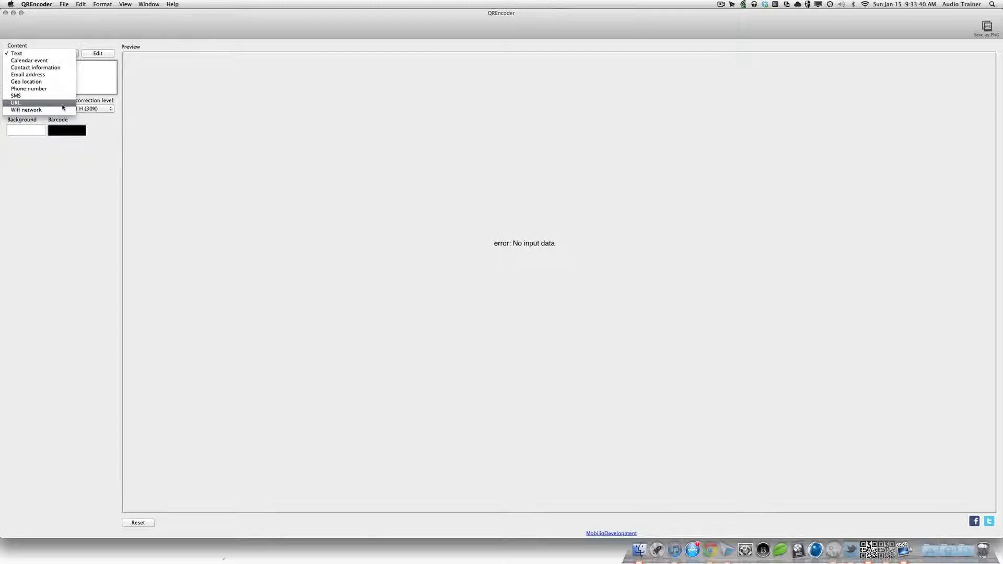
click(59, 96)
click(52, 53)
click(55, 53)
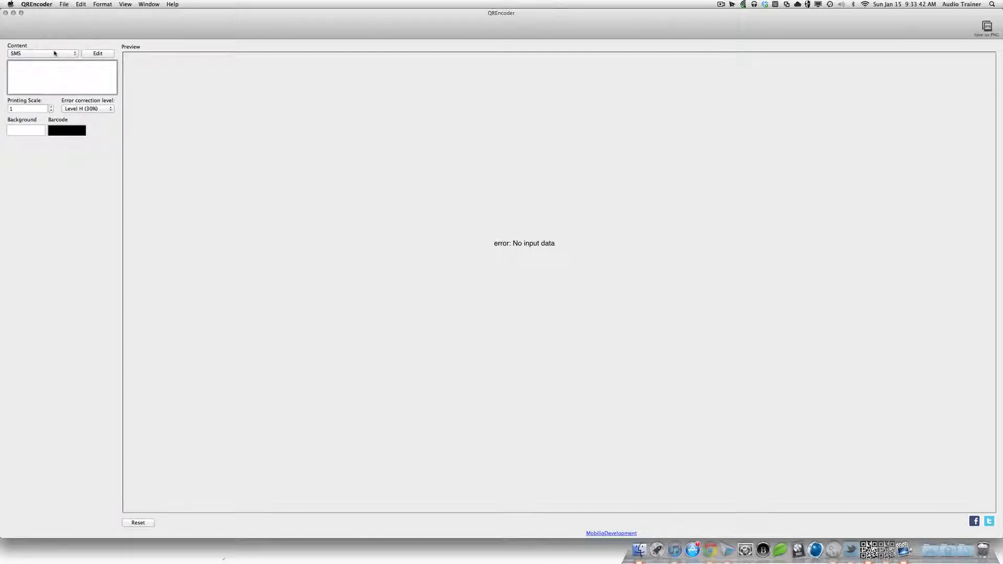
click(56, 54)
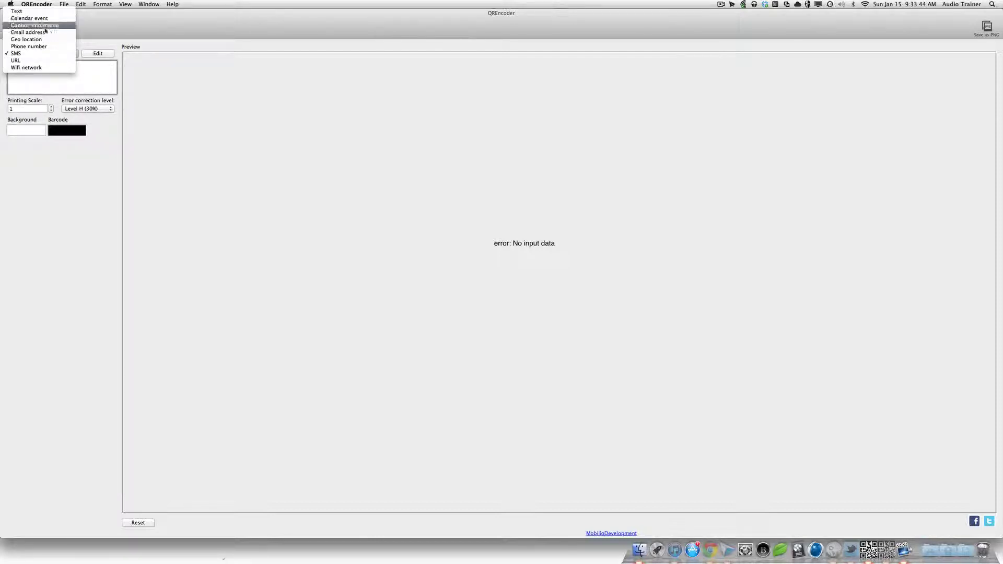
click(43, 11)
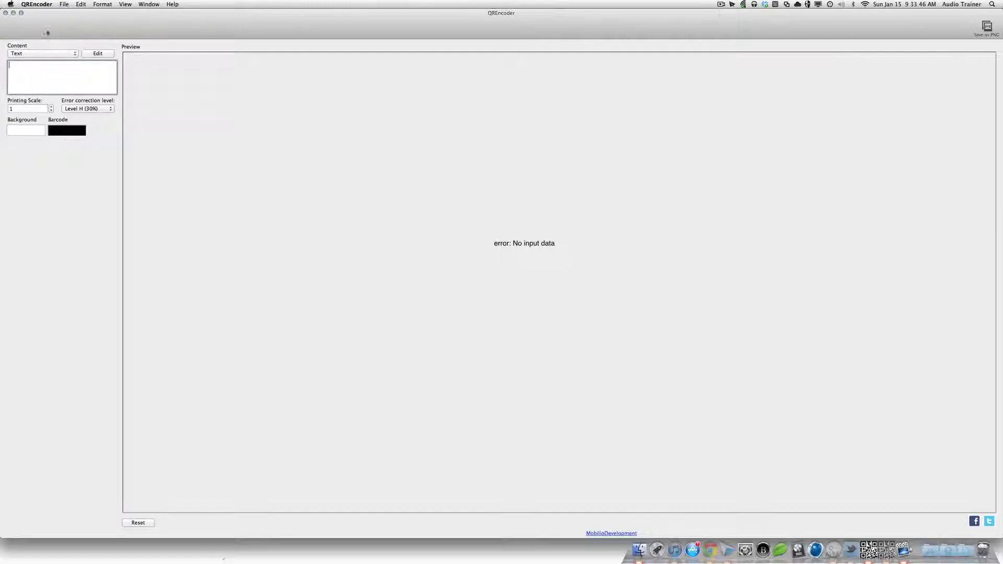
click(63, 53)
click(97, 67)
text(http://)
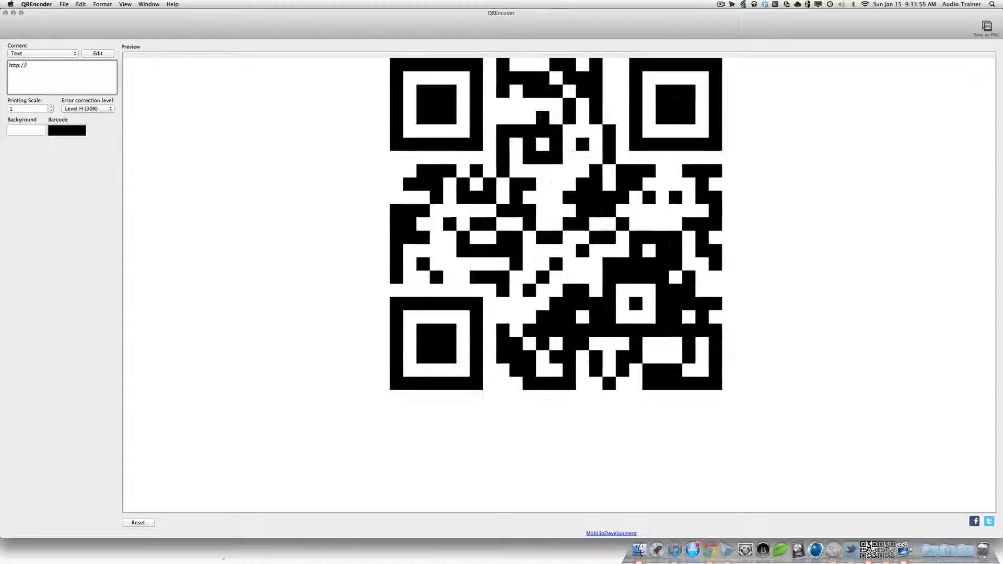
text(rurls.ws)
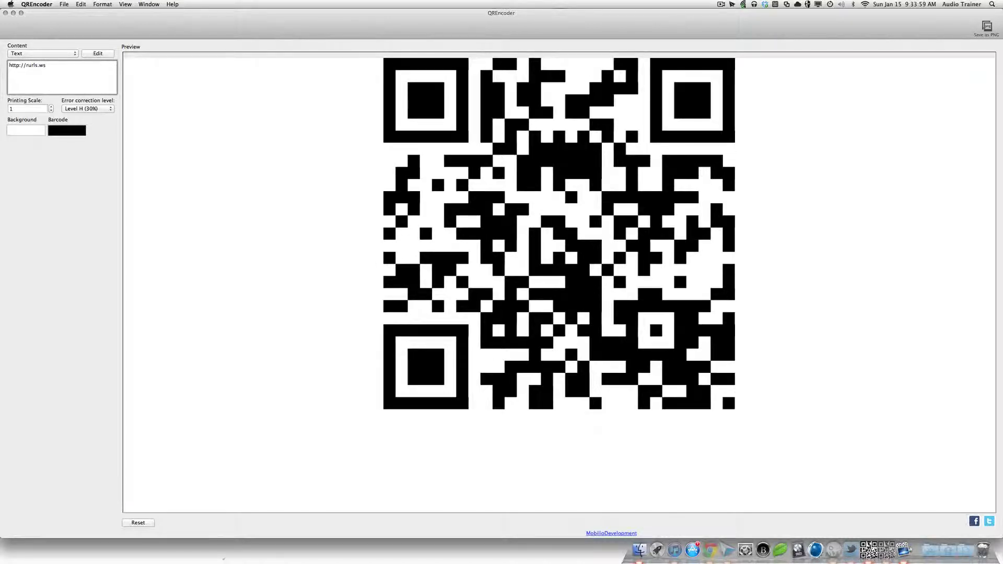
key(super+a)
key(Right)
click(44, 53)
click(45, 103)
click(39, 53)
click(37, 47)
click(47, 53)
click(52, 66)
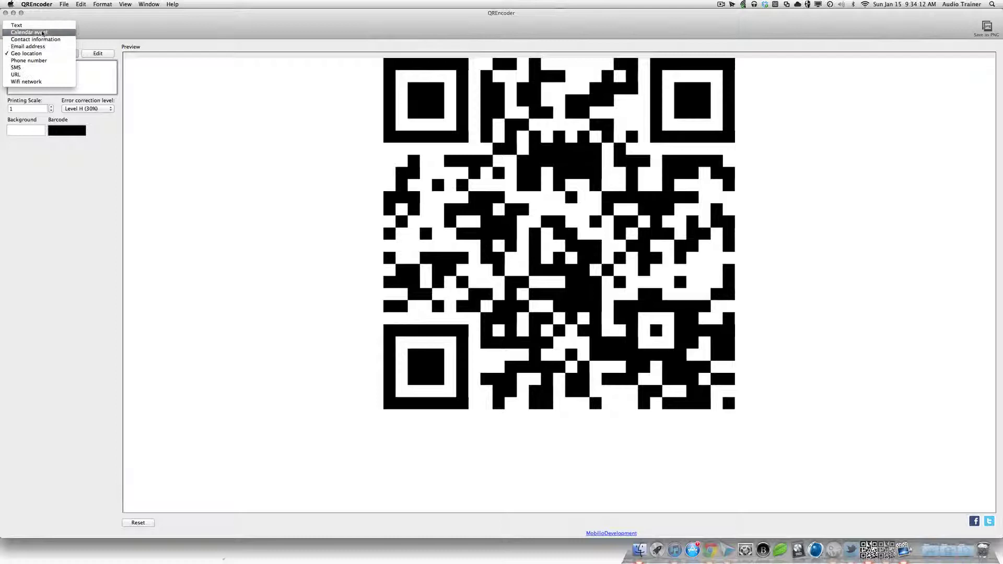
click(41, 27)
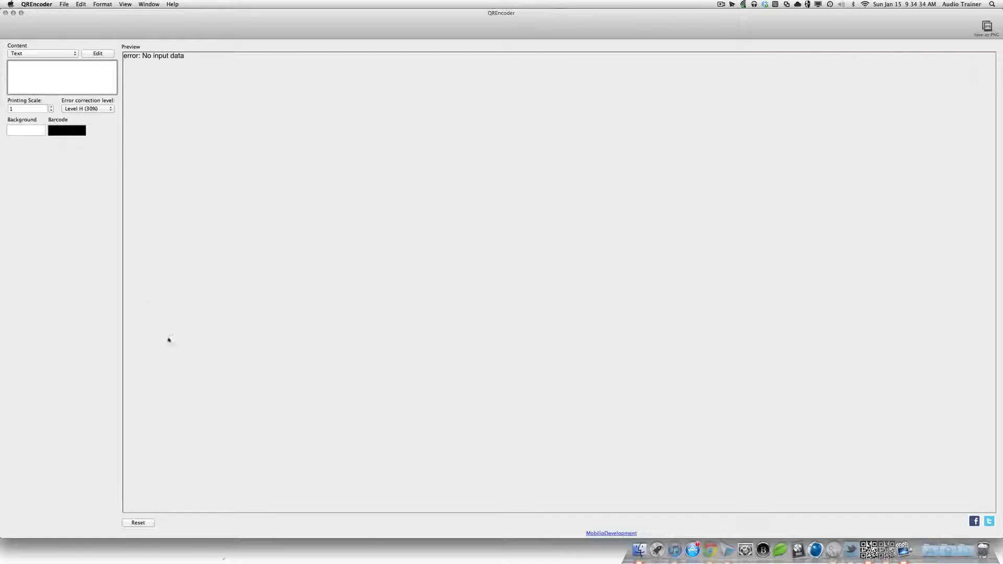
text(ewreqwr)
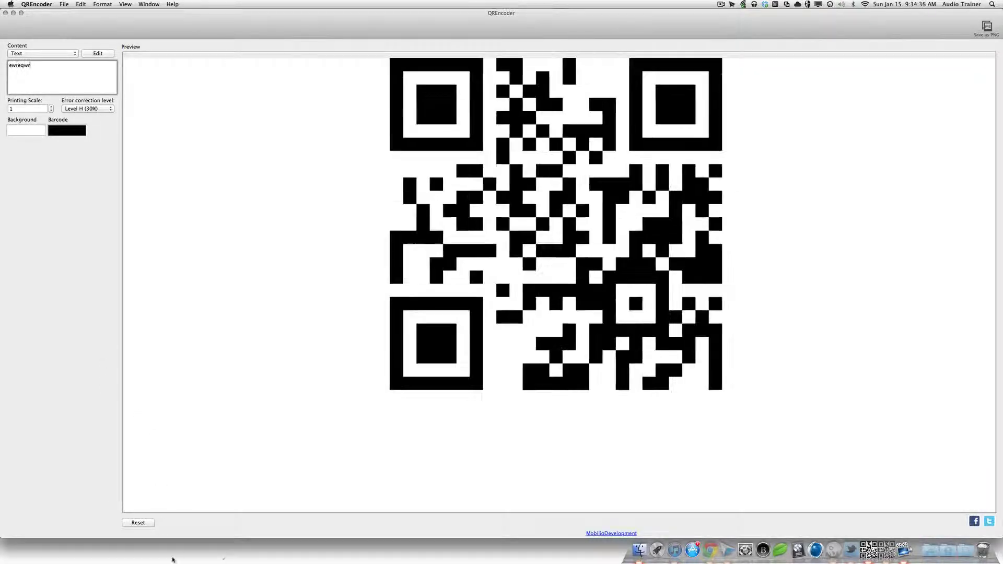
click(146, 522)
triple_click(51, 79)
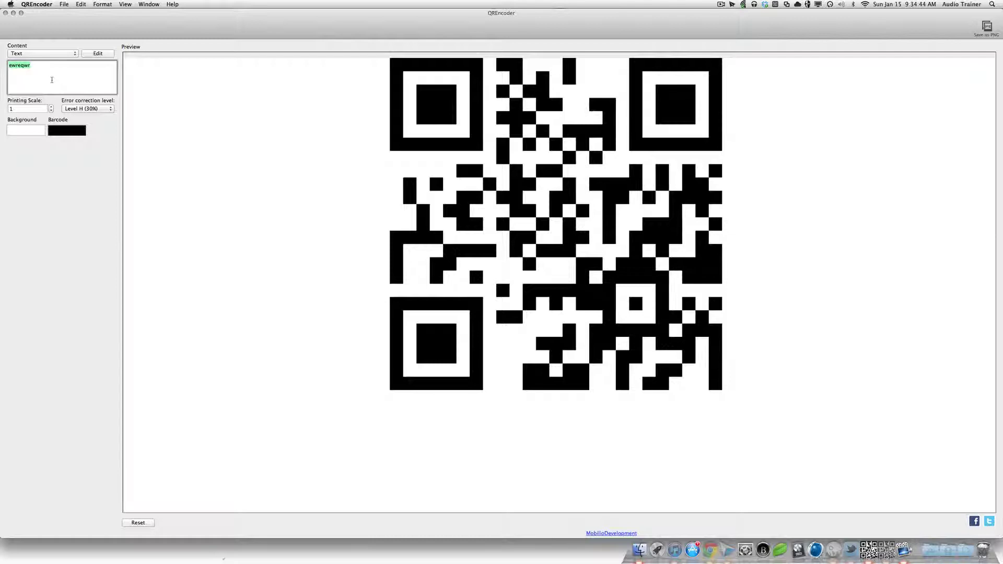
text(http://)
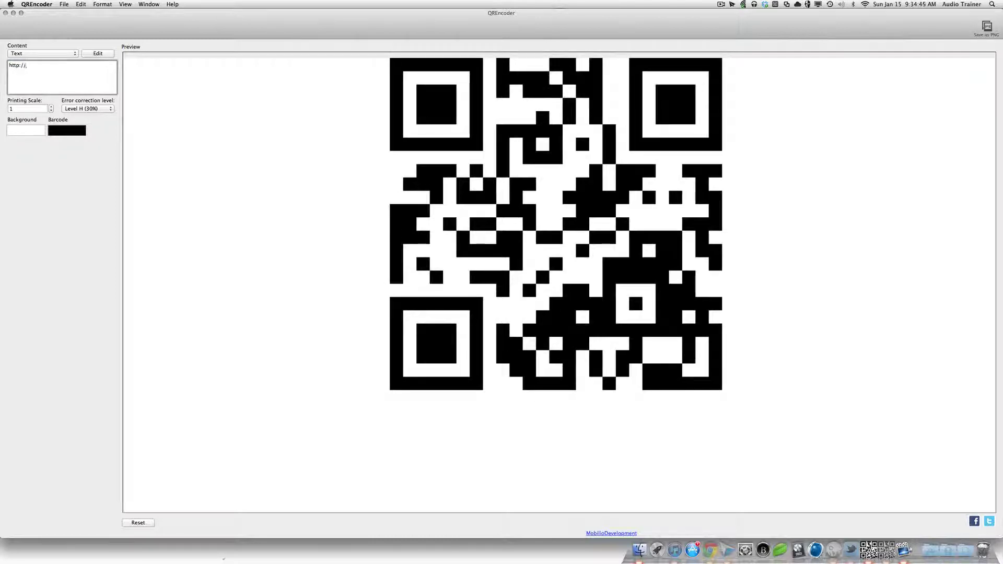
text(rurls.ws/)
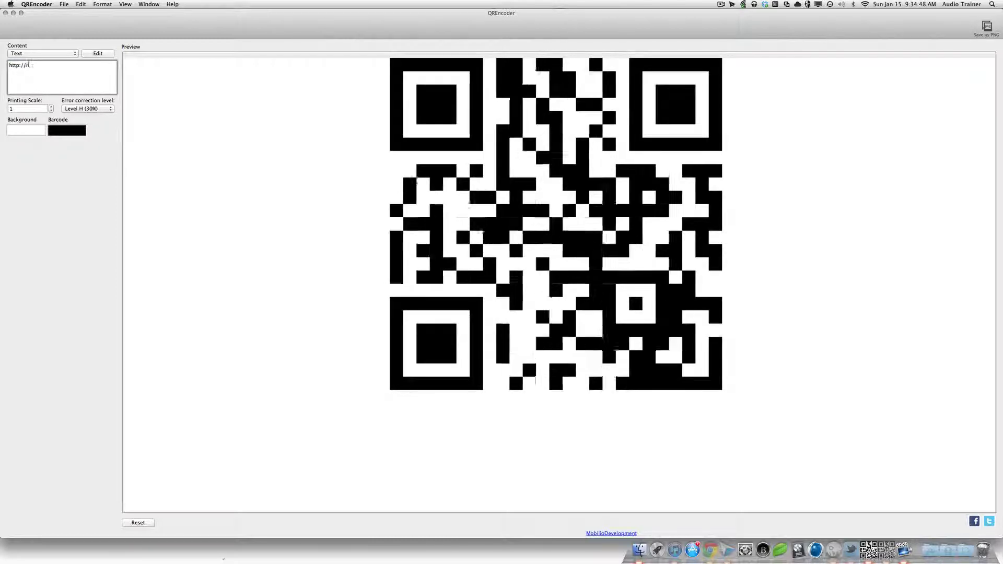
text(tube)
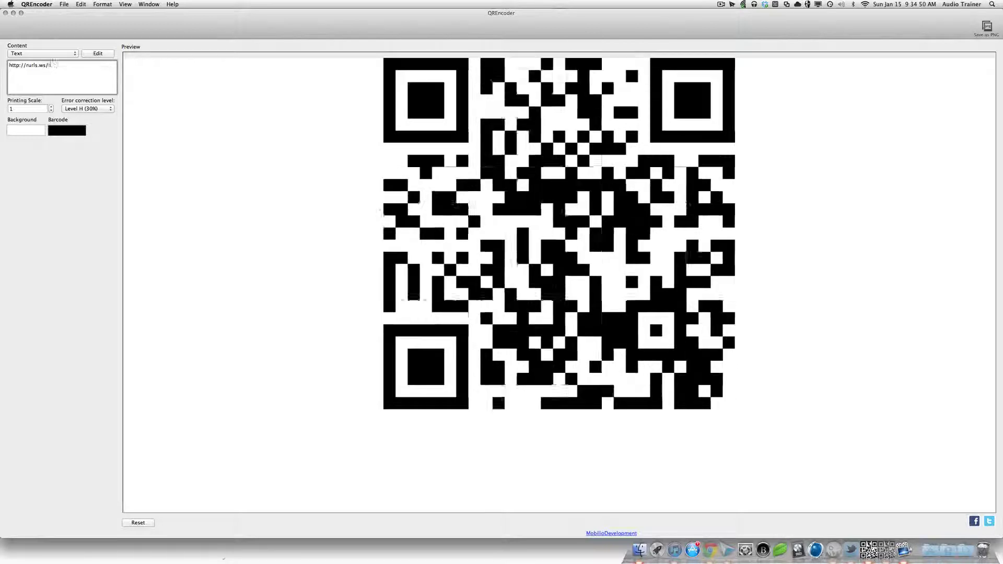
key(super+a)
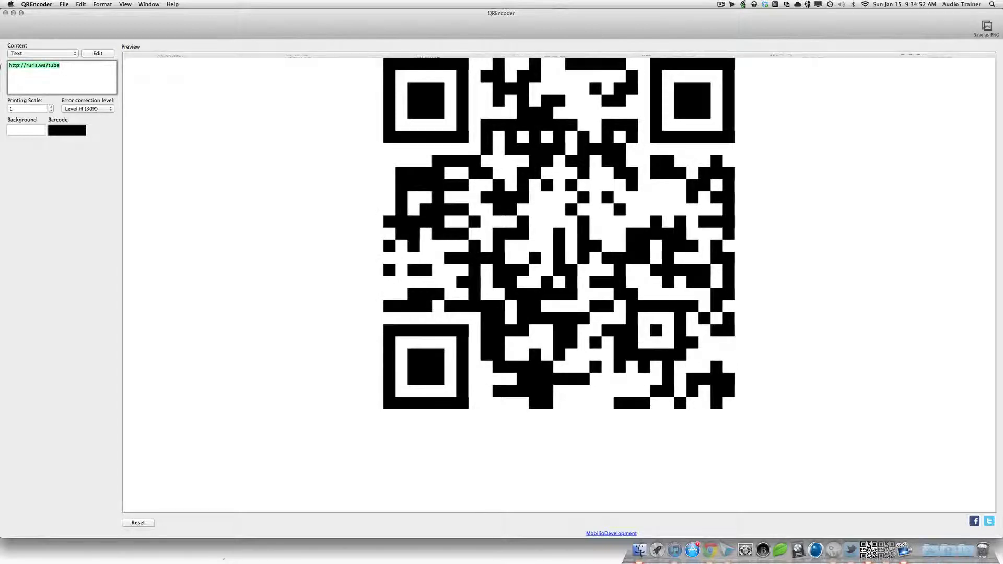
click(87, 77)
drag(65, 64, 9, 64)
click(52, 81)
Step: Export the QR code as a PNG named youtube into the Desktop folder
click(38, 106)
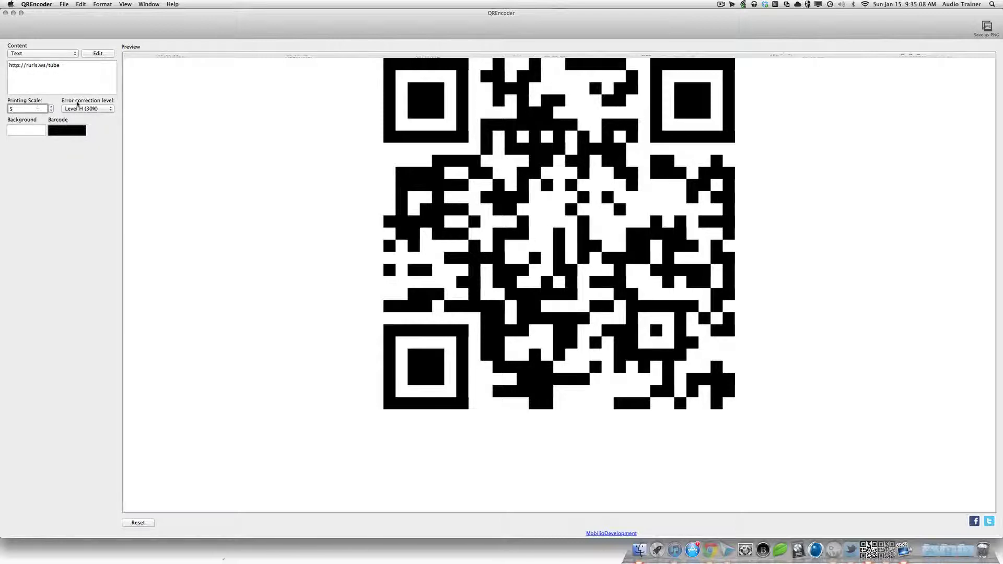
click(985, 30)
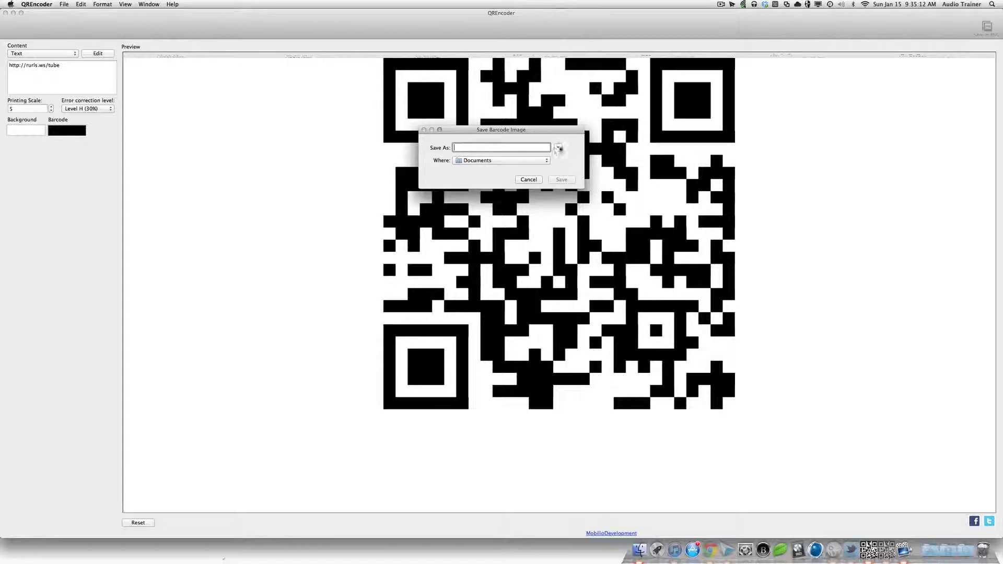
click(541, 161)
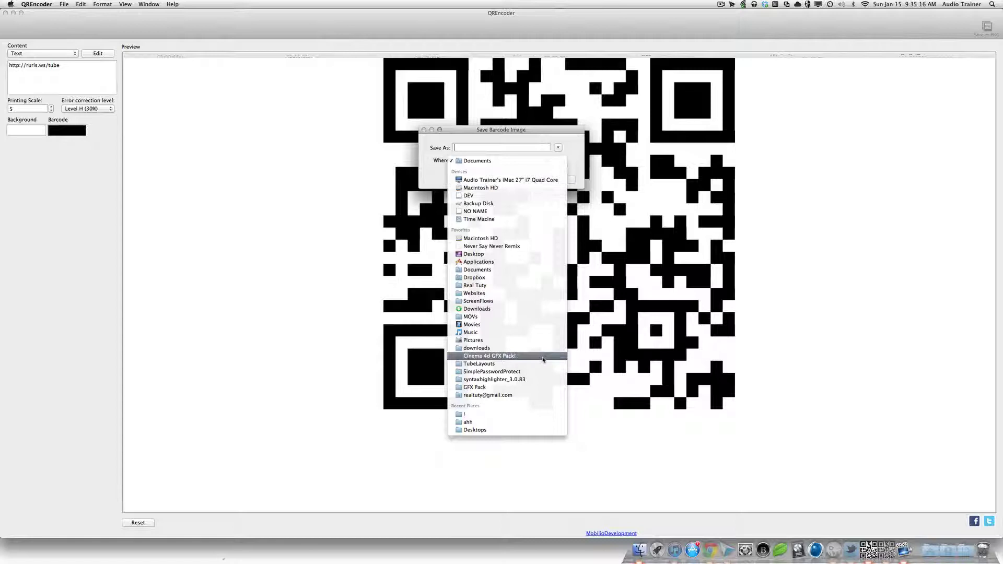
click(485, 255)
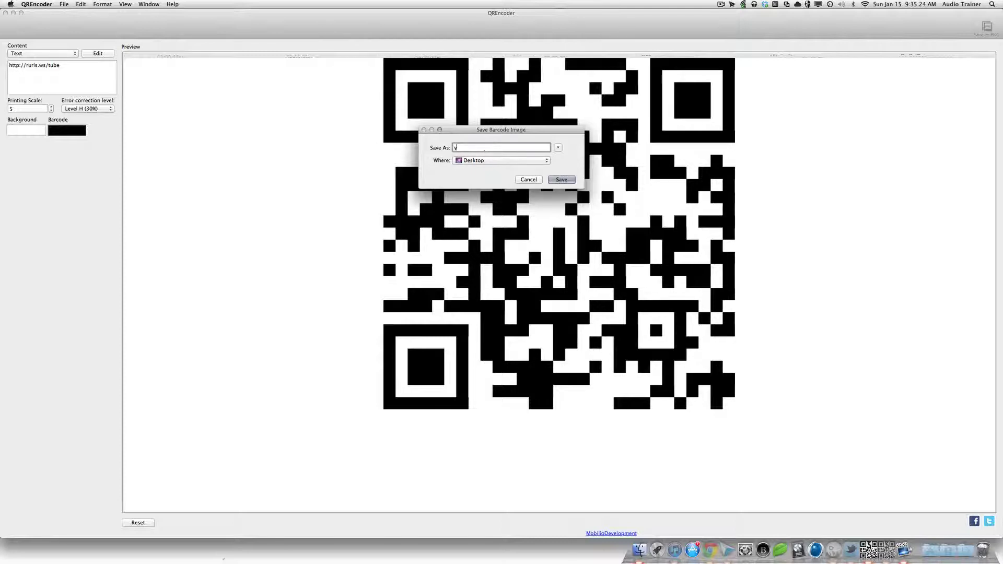
text(youtube)
key(Return)
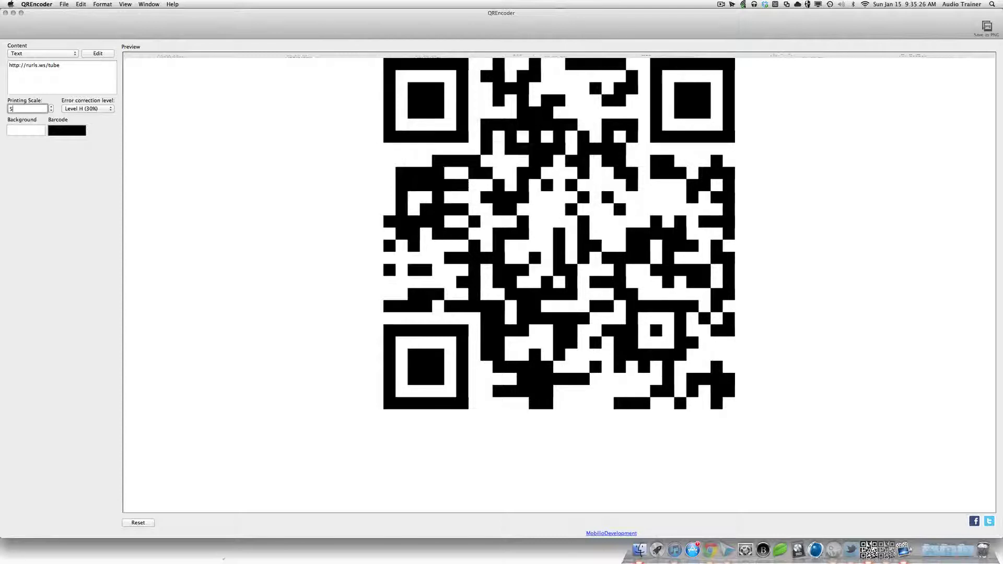
Step: Open youtube.png in Preview, close crazy_hair.png, and enlarge the youtube.png window
key(F11)
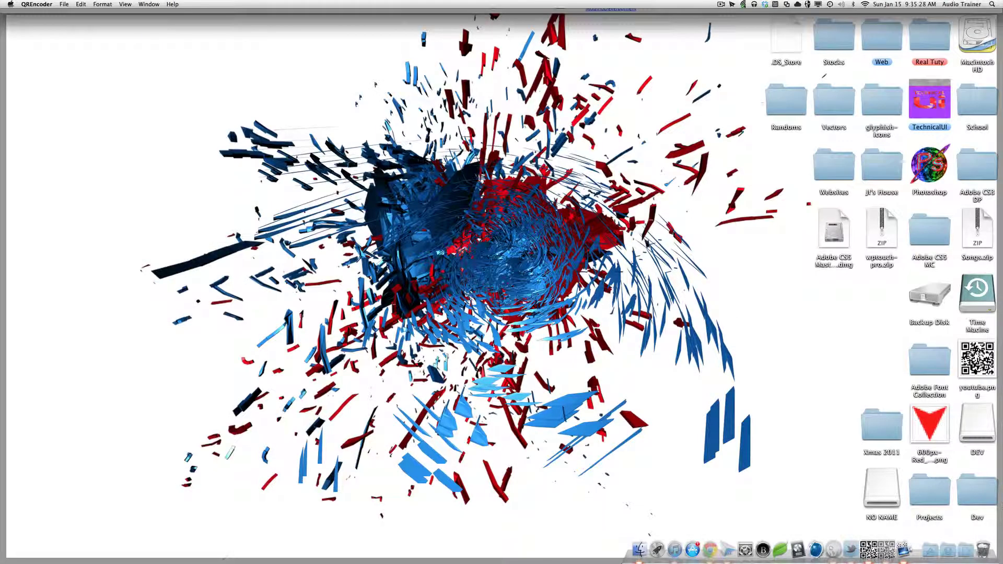
double_click(977, 360)
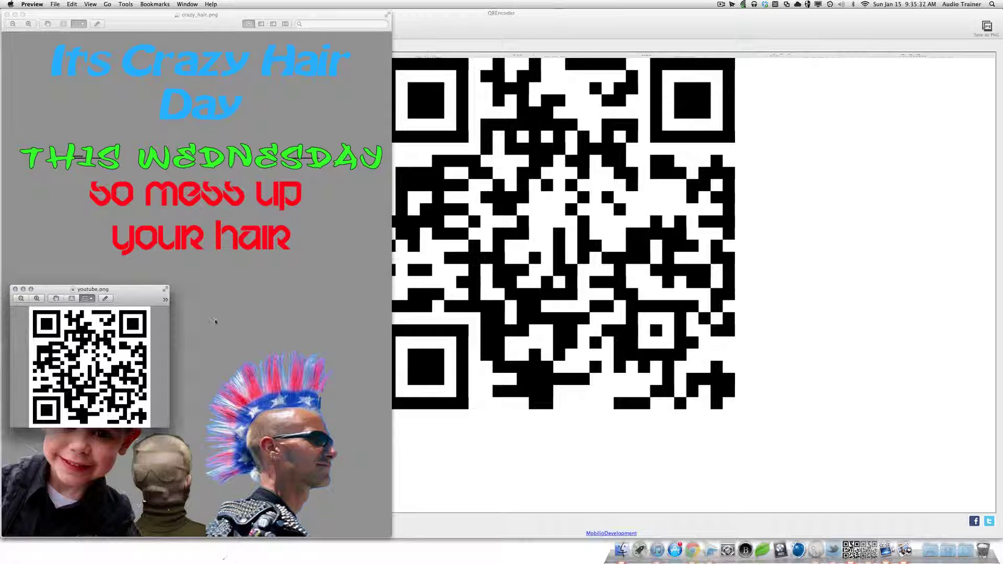
click(228, 264)
key(super+w)
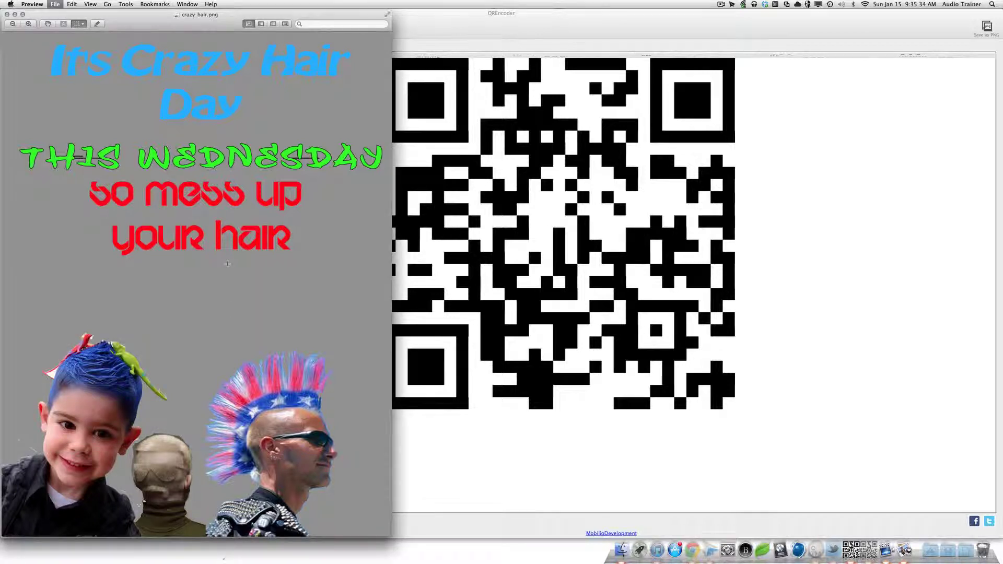
drag(130, 298, 164, 186)
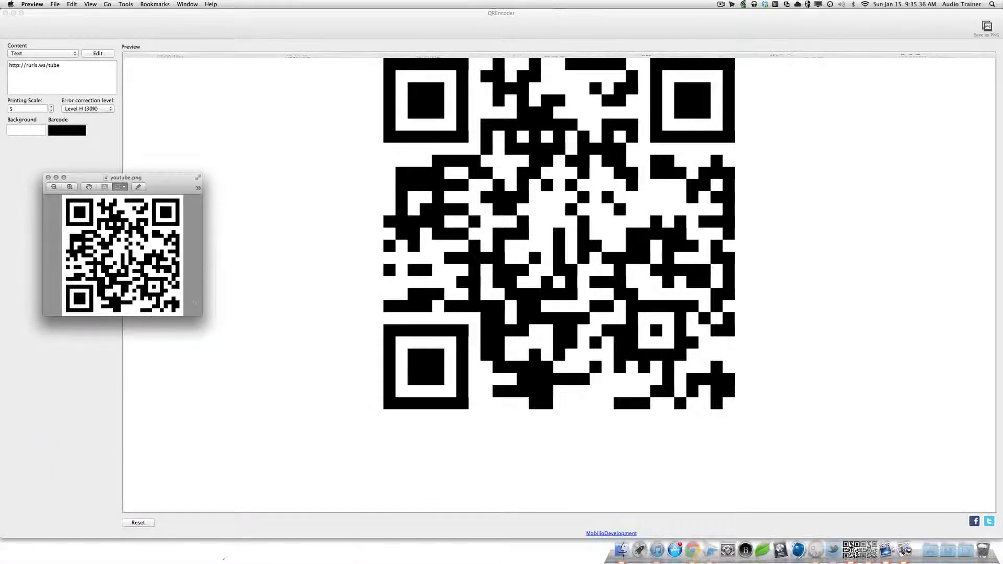
drag(203, 315, 601, 562)
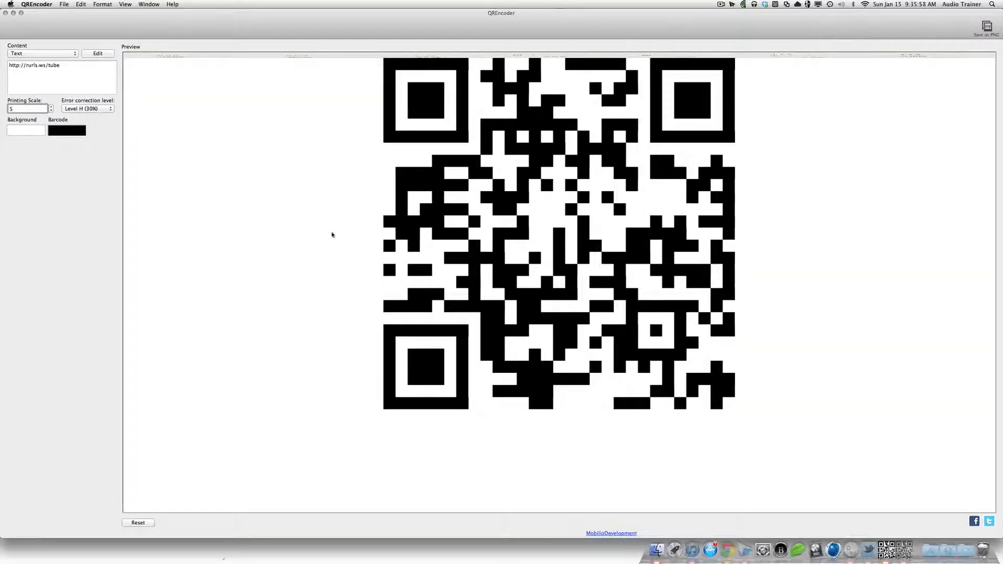
Step: Cycle error correction through Level L (7%) and M (15%) back to H (30%)
click(82, 74)
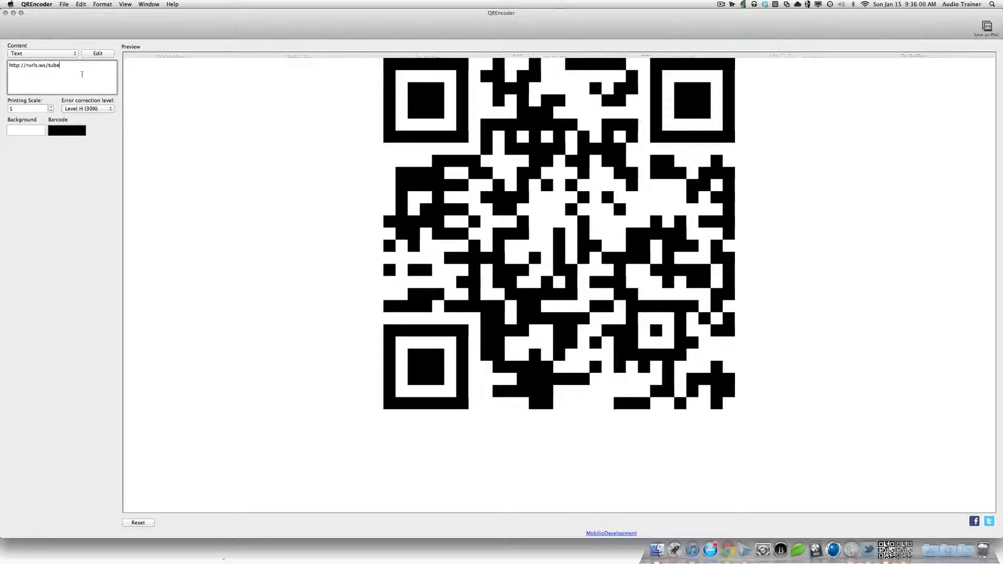
drag(88, 73, 4, 58)
double_click(53, 64)
click(88, 109)
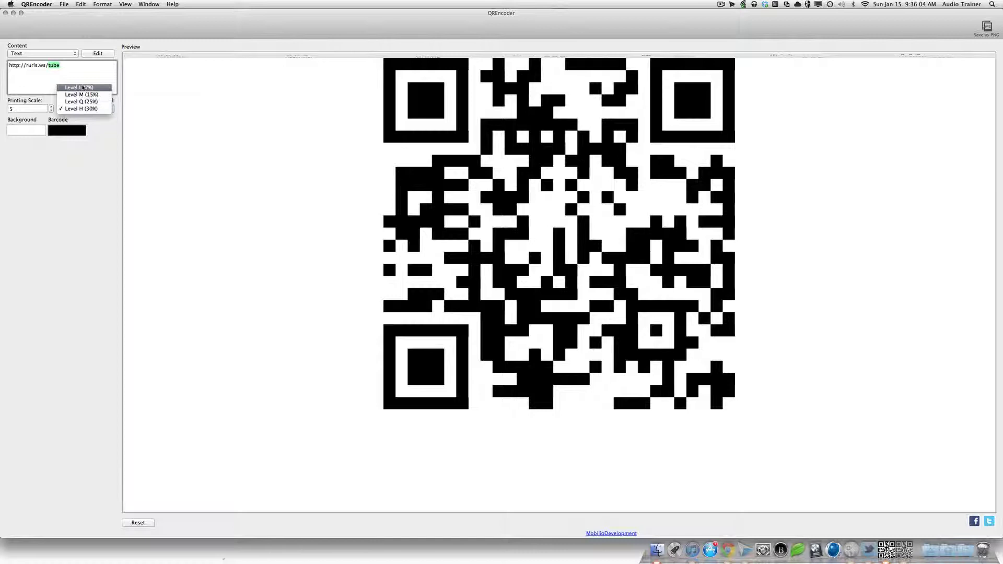
click(84, 87)
click(90, 109)
click(90, 115)
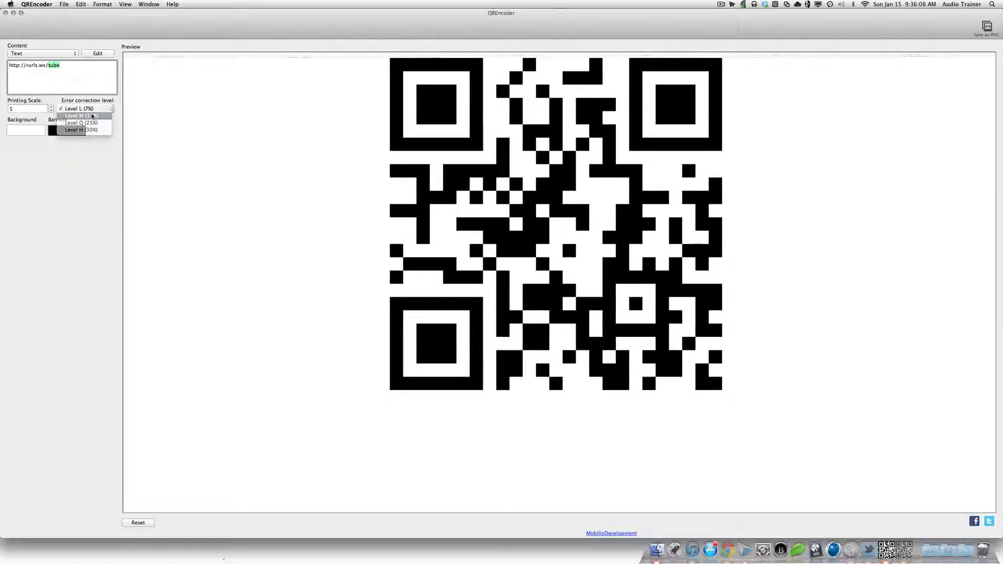
click(90, 108)
click(101, 123)
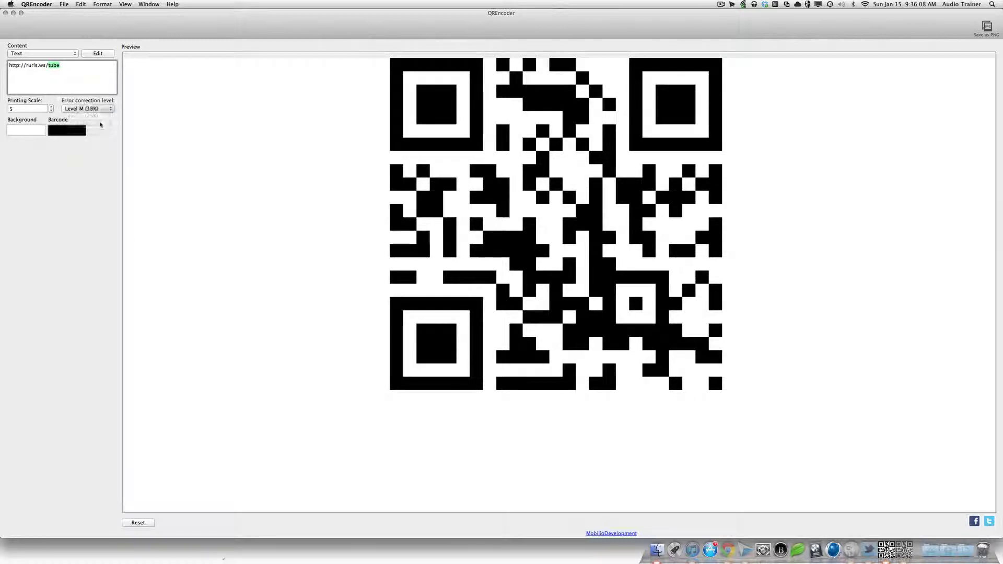
Step: Make the barcode red on a black background
click(72, 132)
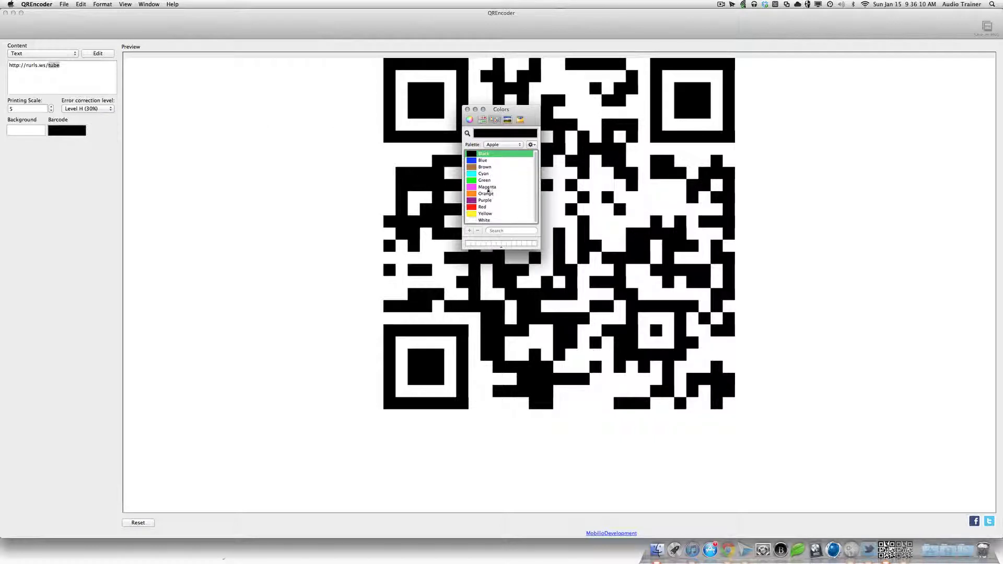
click(485, 208)
click(467, 109)
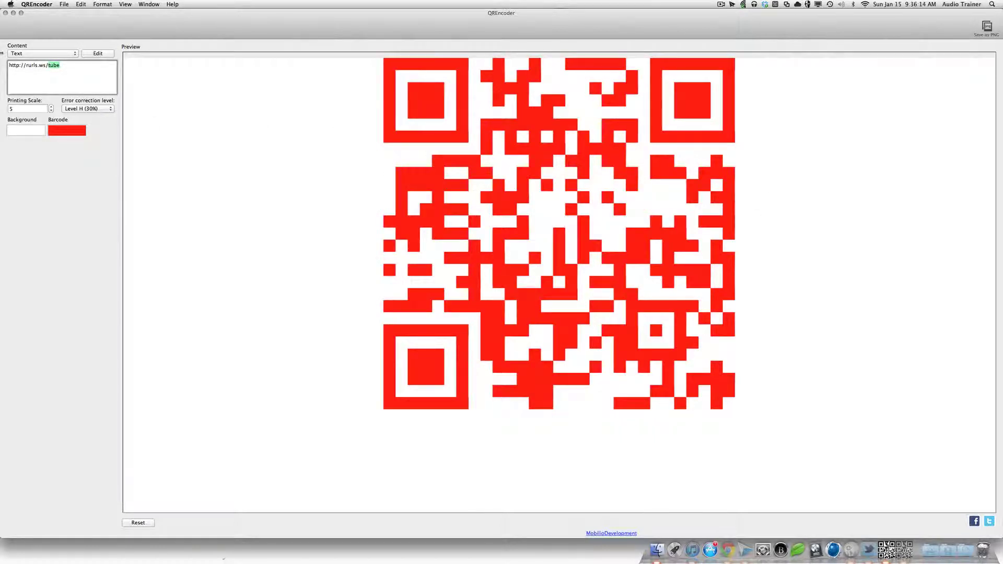
click(24, 133)
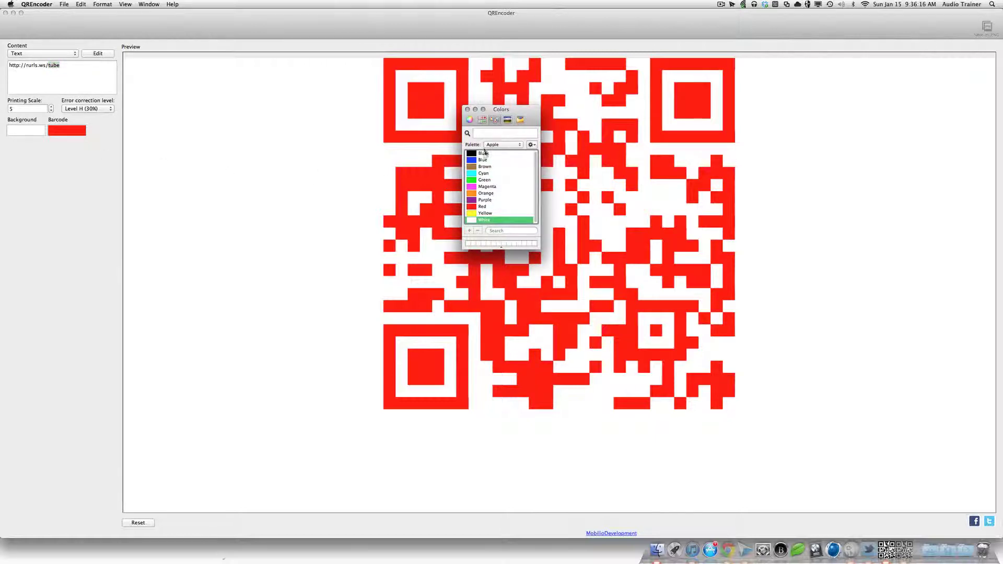
click(482, 153)
click(468, 110)
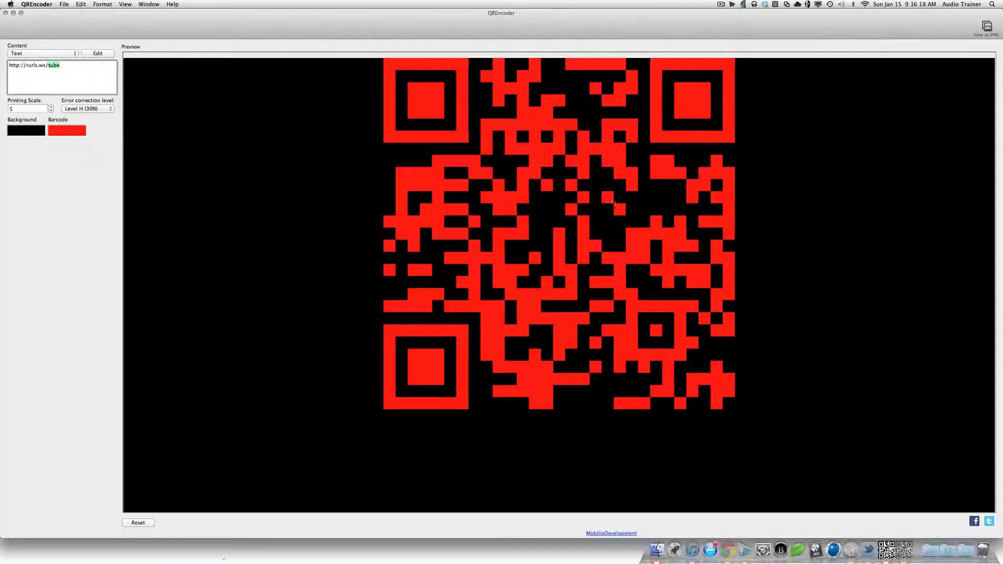
triple_click(103, 74)
click(94, 71)
click(102, 5)
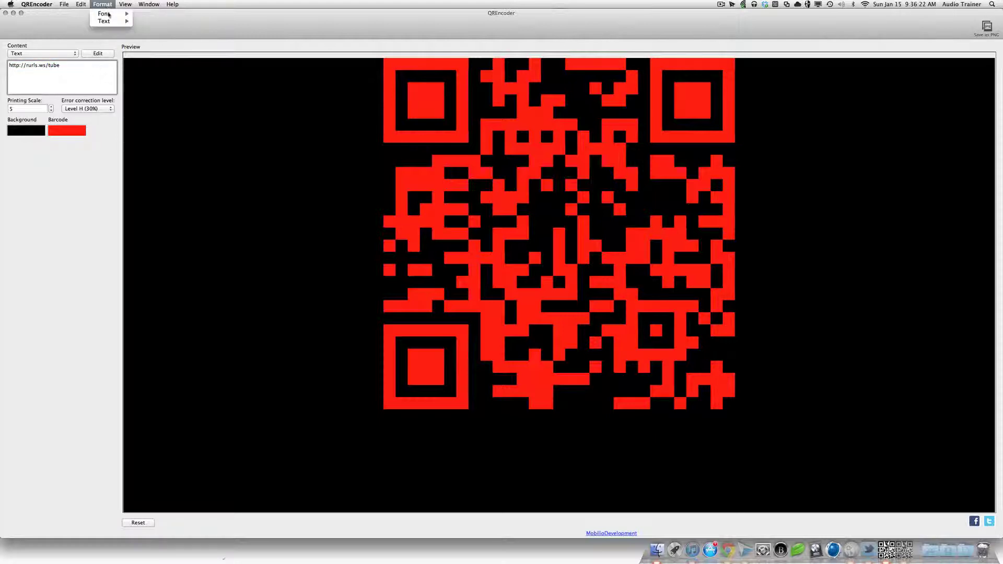
mouse_move(112, 21)
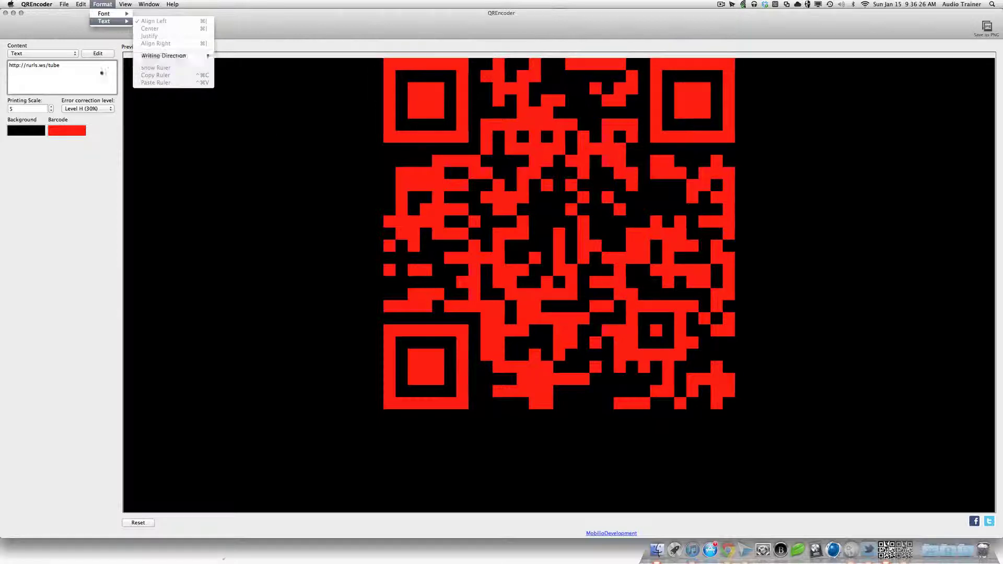
click(102, 72)
drag(102, 73, 2, 63)
drag(75, 73, 1, 64)
click(66, 70)
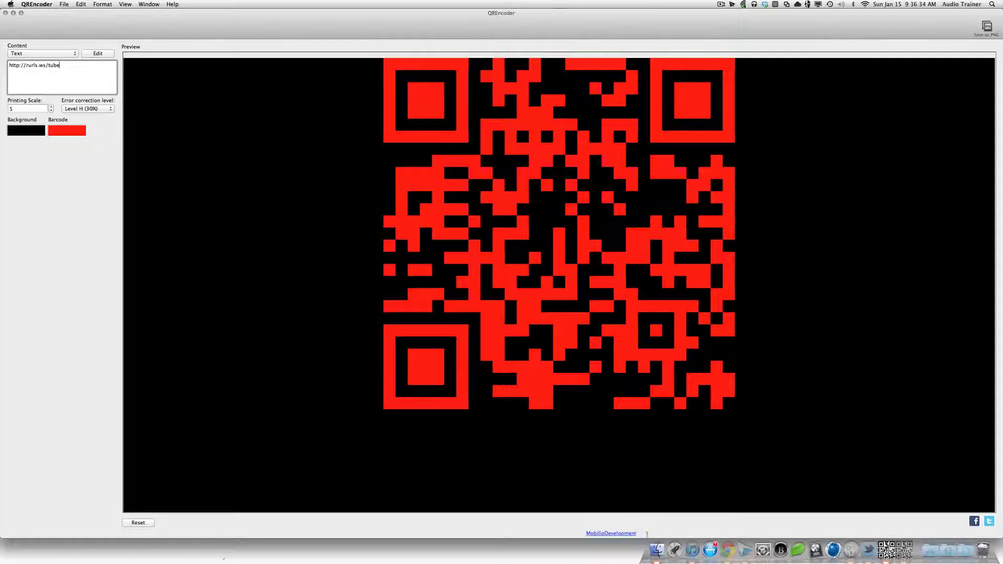
click(596, 536)
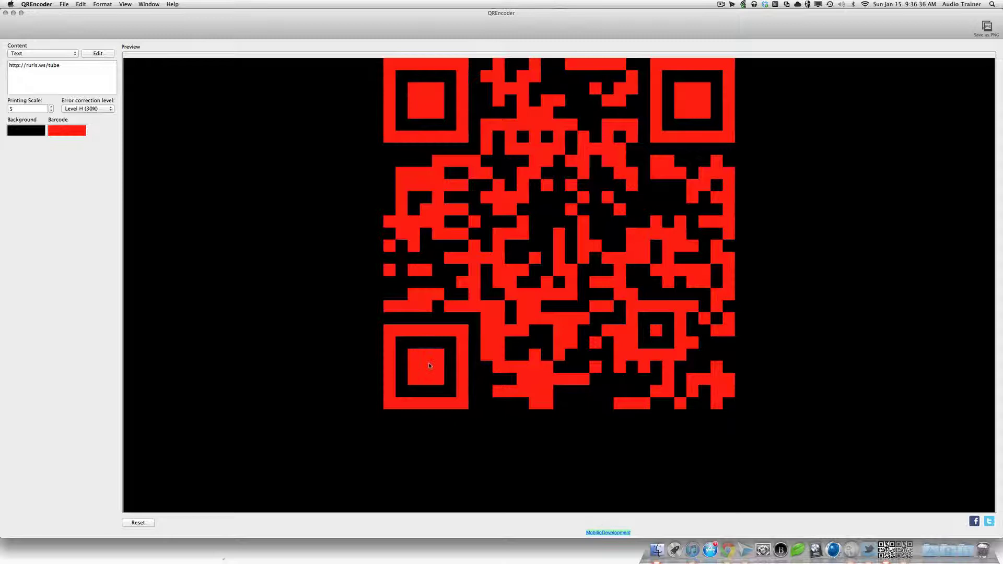
click(97, 76)
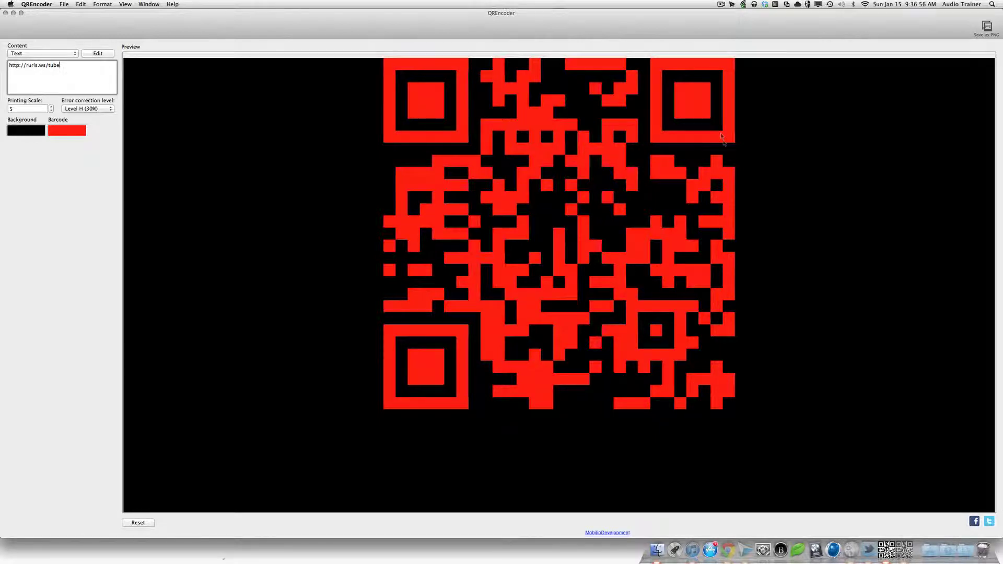
Step: Quit QREncoder, then launch QREncoderPro and maximize its window
key(super+q)
click(900, 531)
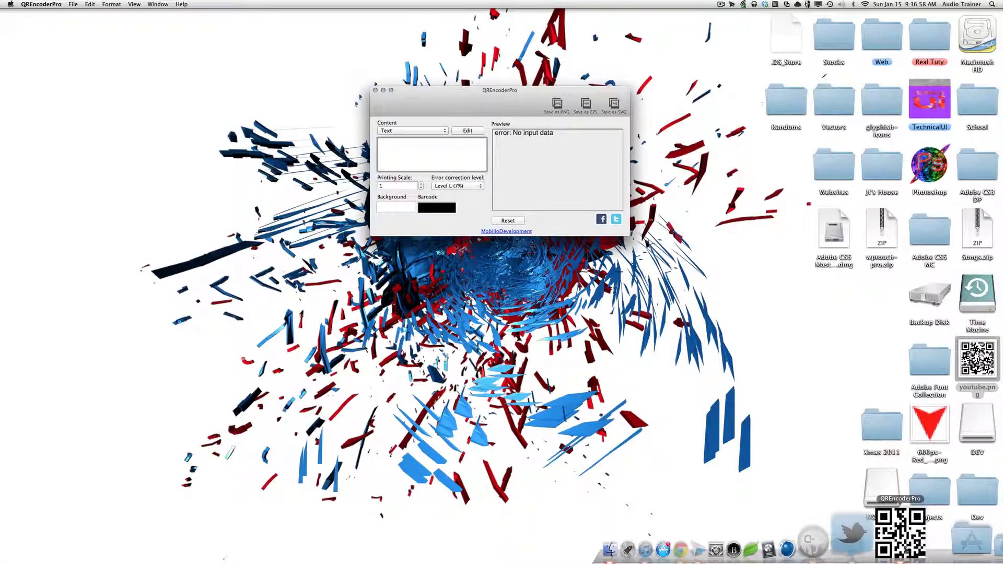
click(391, 90)
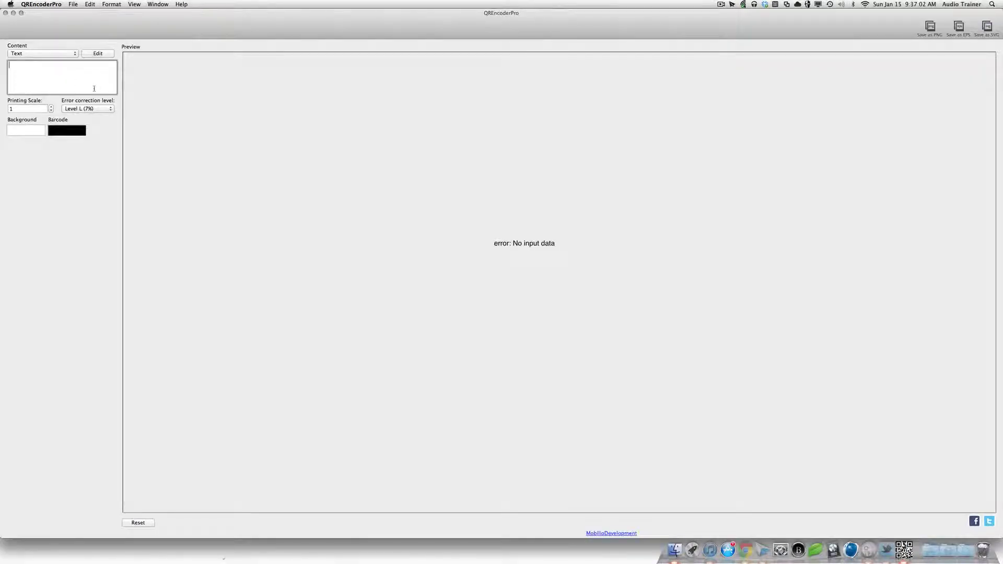
Step: Set error correction to Level H (30%), keeping the content type on Text
click(102, 108)
click(98, 118)
click(76, 68)
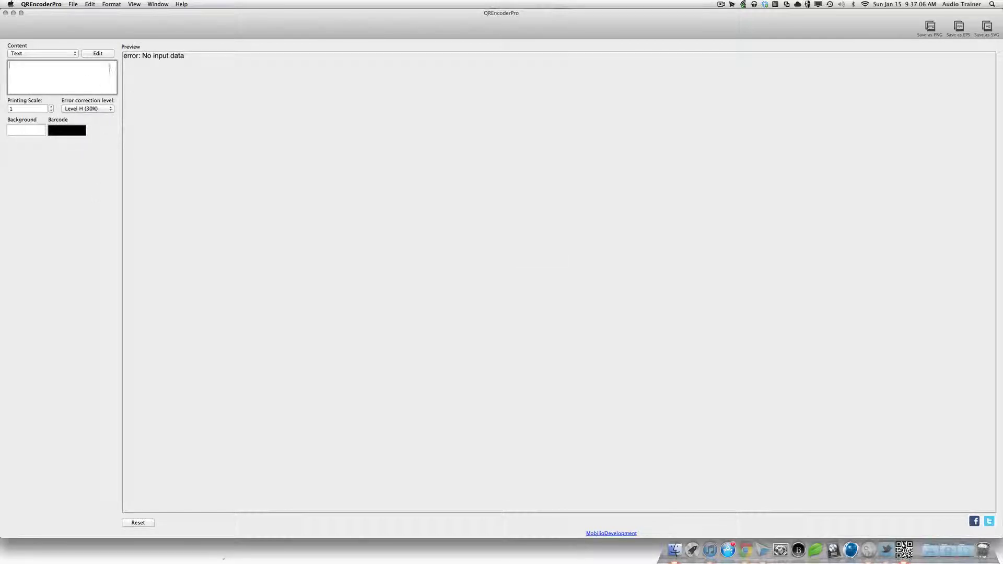
click(75, 53)
click(88, 87)
text(http)
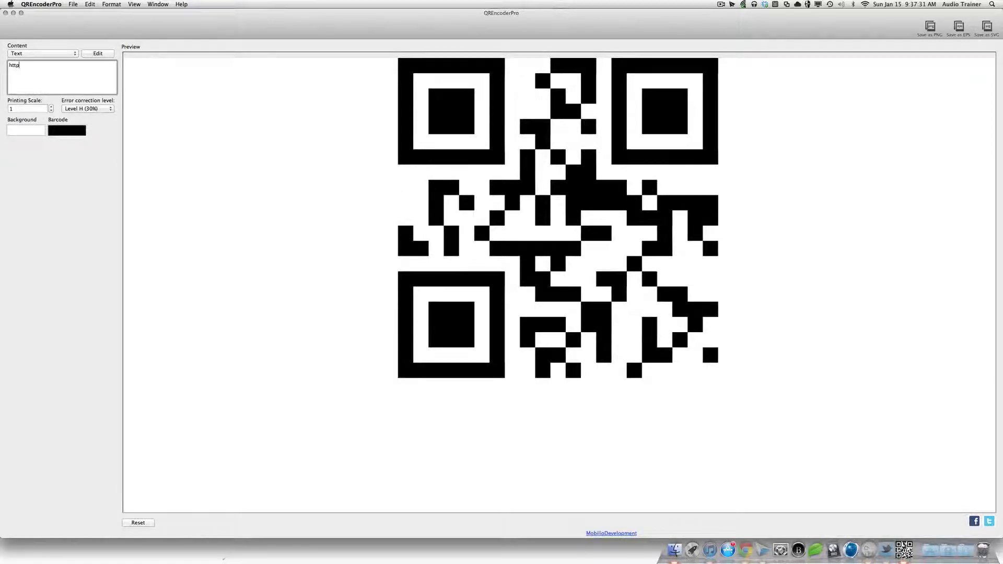
text(://real-tutorial)
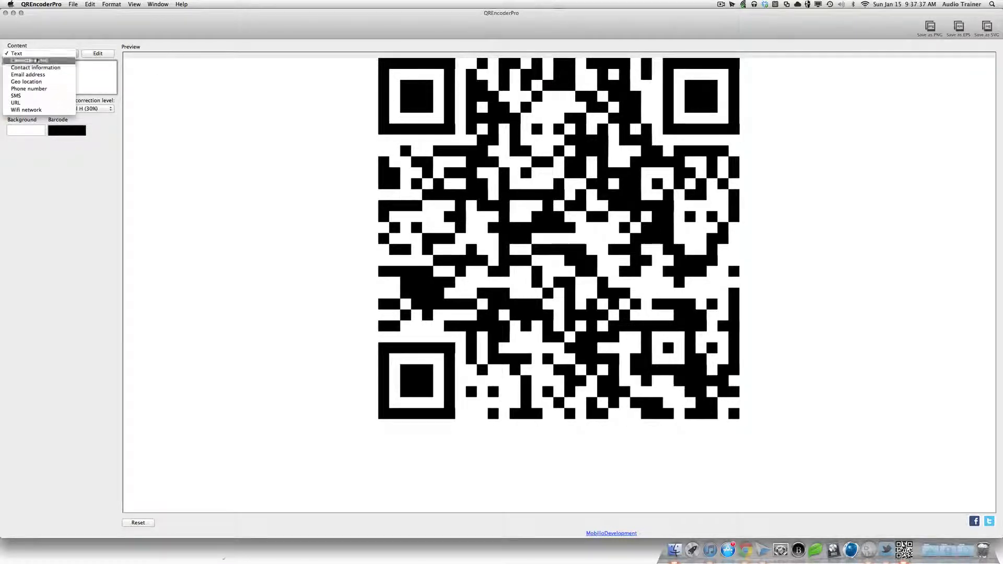
click(95, 77)
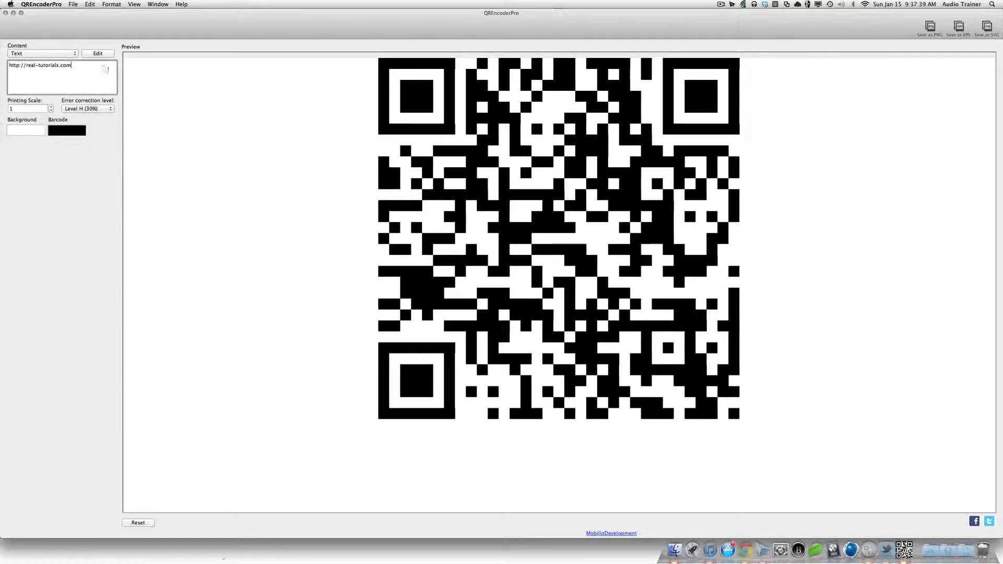
triple_click(85, 69)
key(BackSpace)
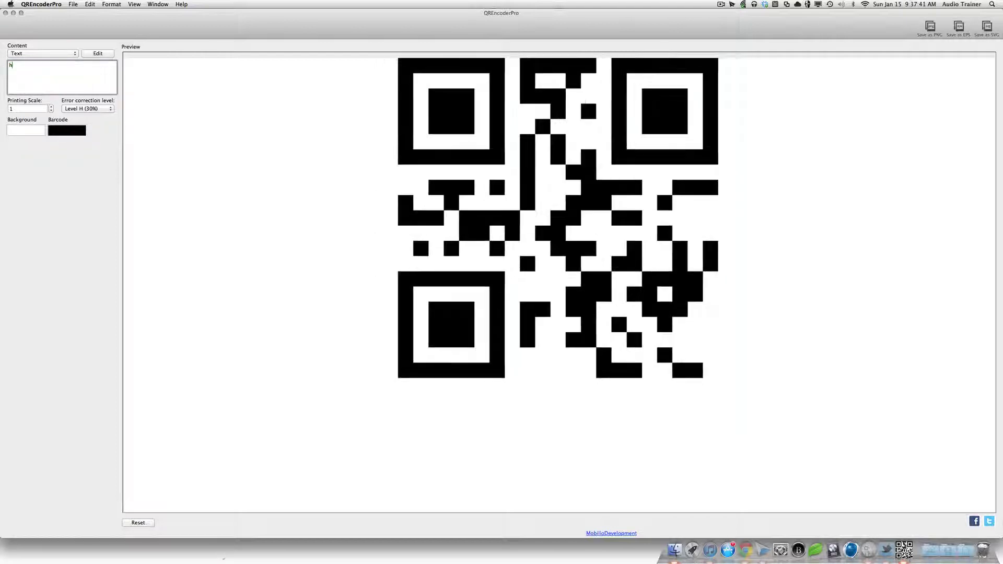
text(http://)
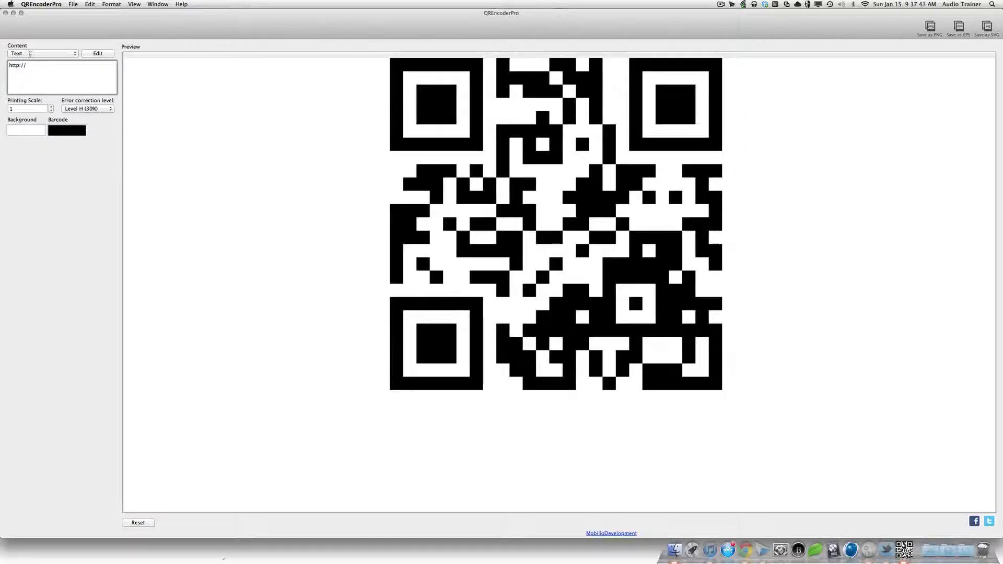
Step: Append mailto: with the e-mail address, followed by ?message=something
click(30, 53)
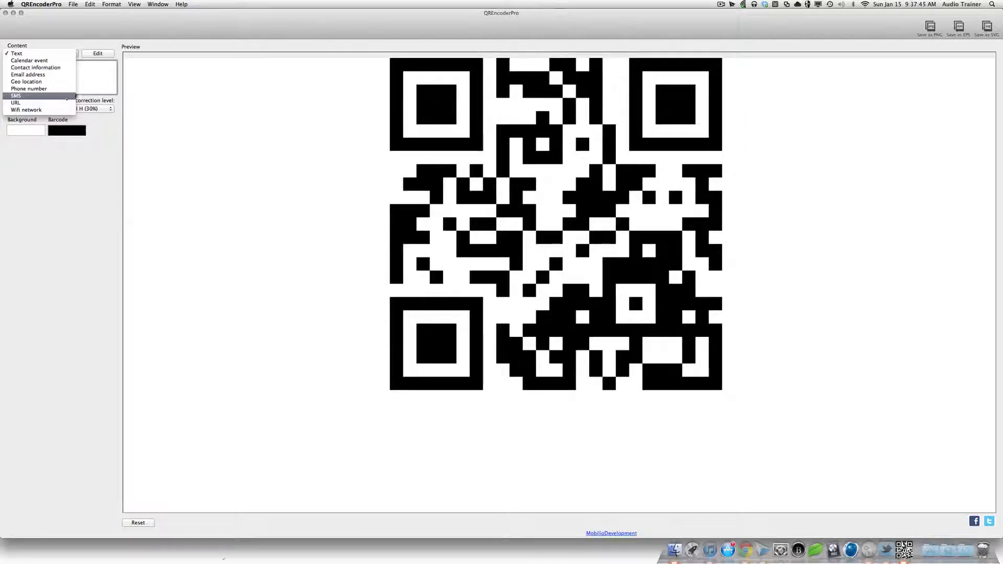
click(90, 81)
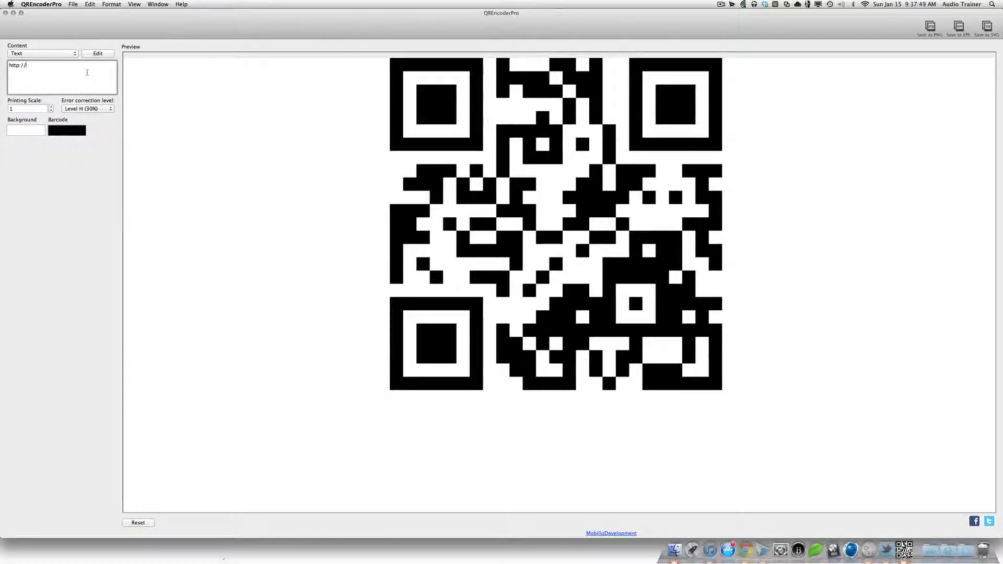
text(mailto)
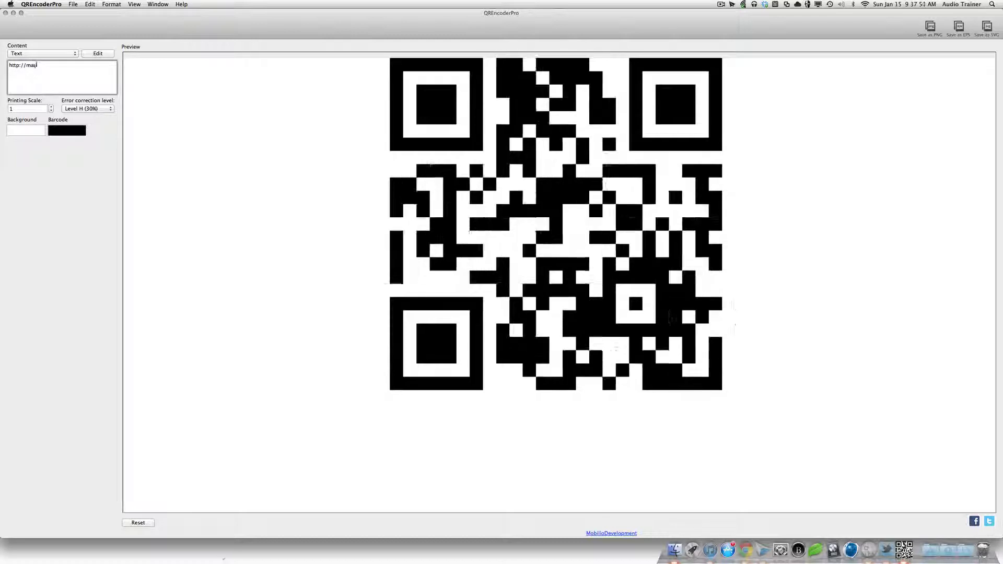
text(:)
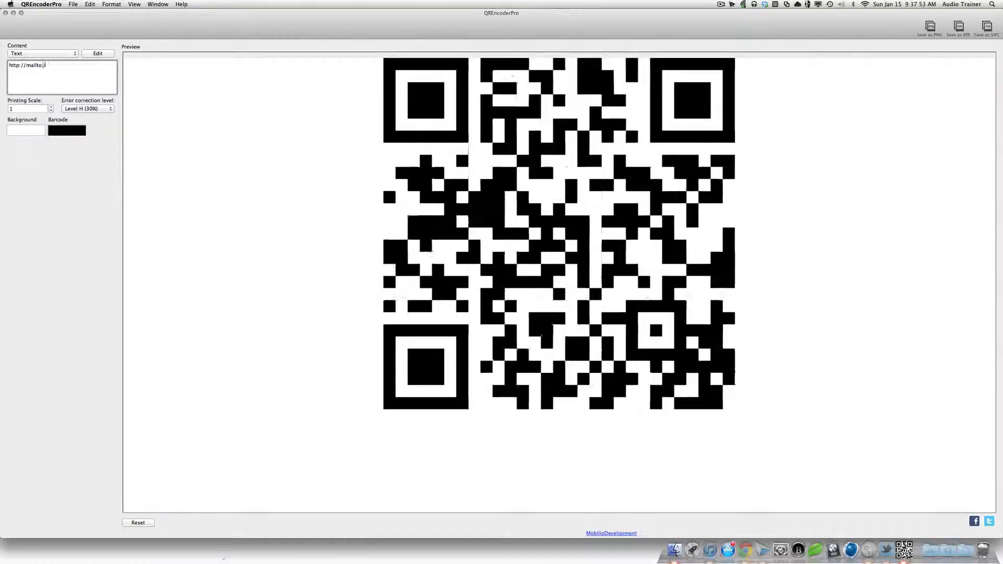
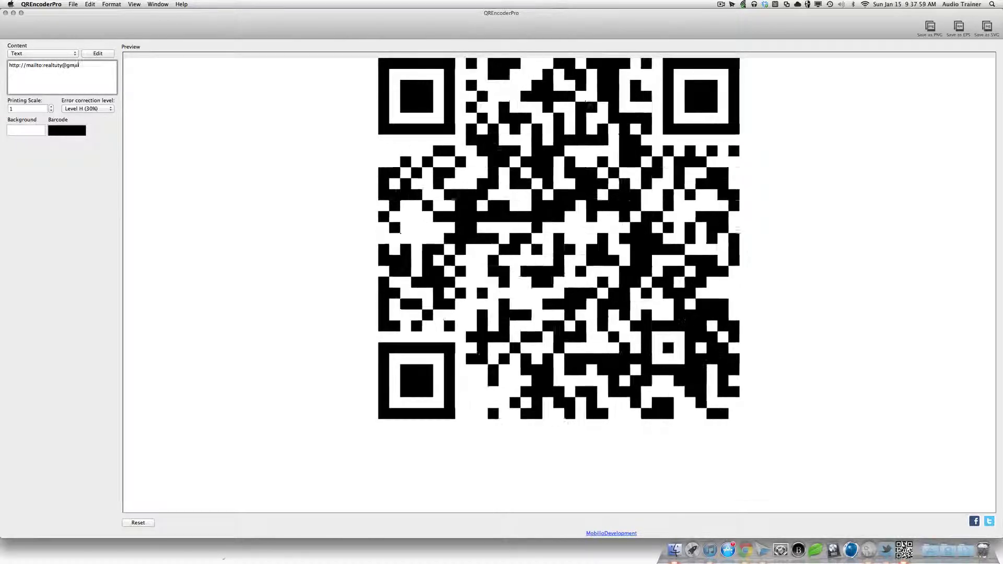
key(shift+alt+Left)
key(shift+alt+Left)
key(shift+alt+Left)
key(shift+alt+Left)
key(shift+alt+Left)
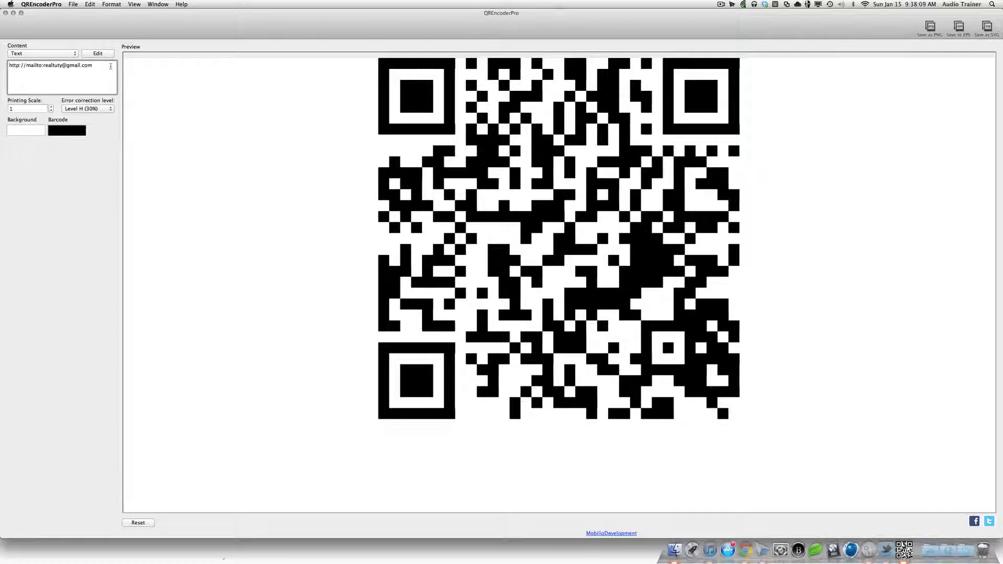
text(?)
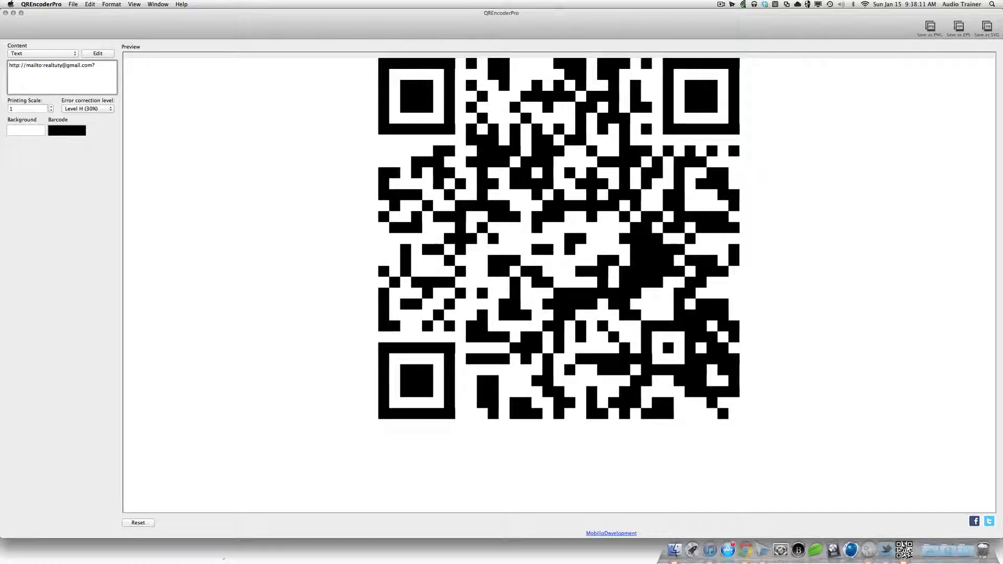
text(mess)
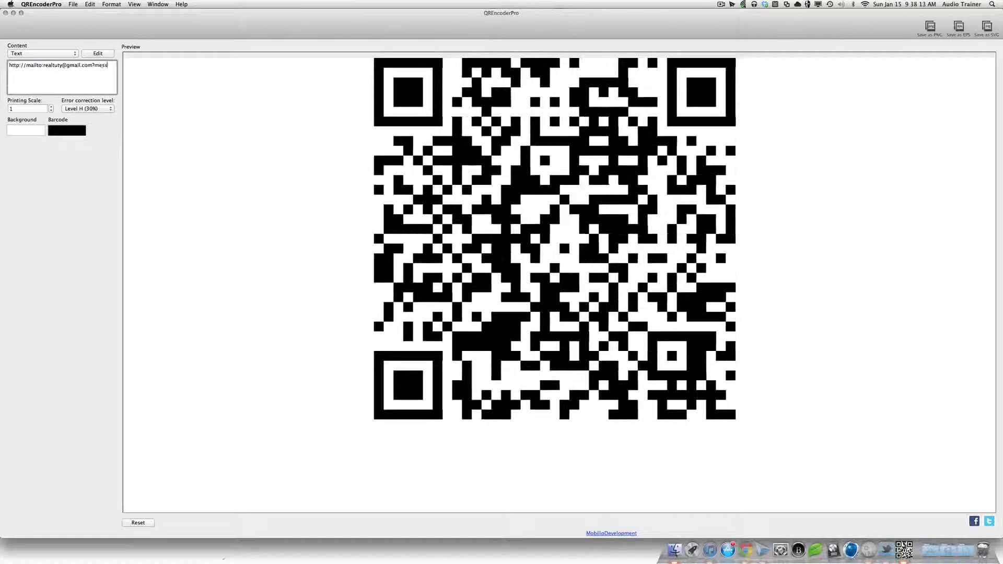
text(age)
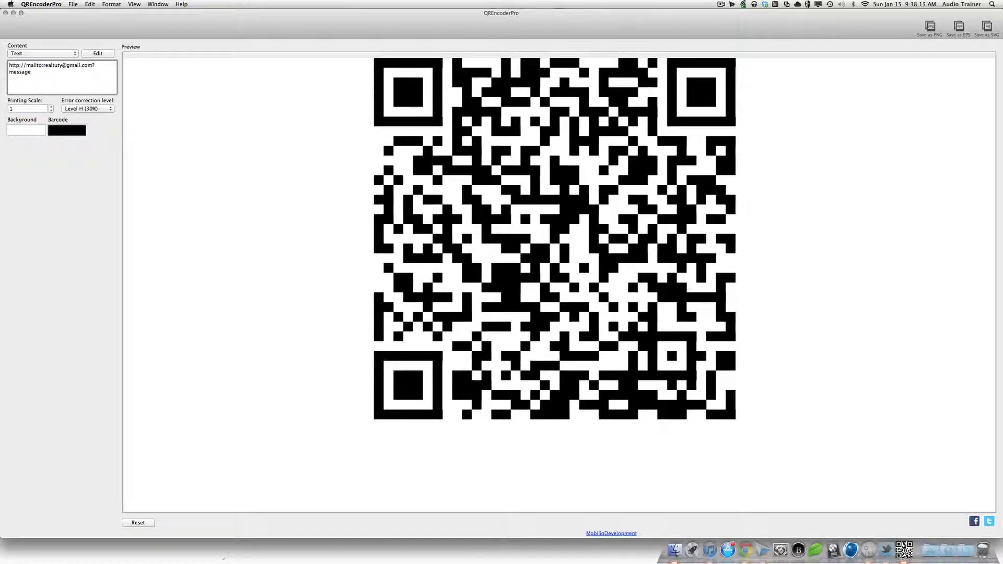
text(=something)
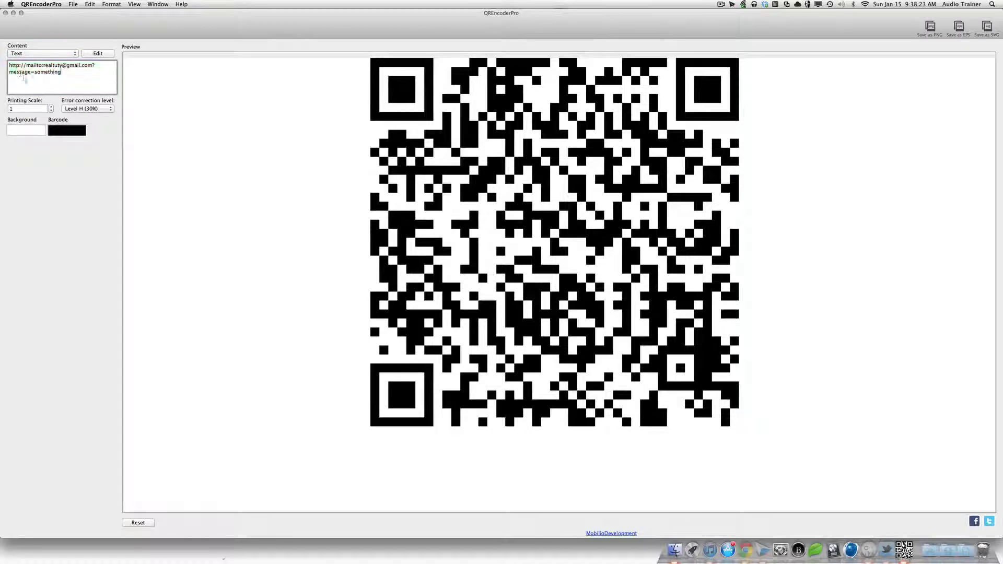
Step: Replace message with body and add &subject=another+ to the mailto link
double_click(19, 71)
text(body)
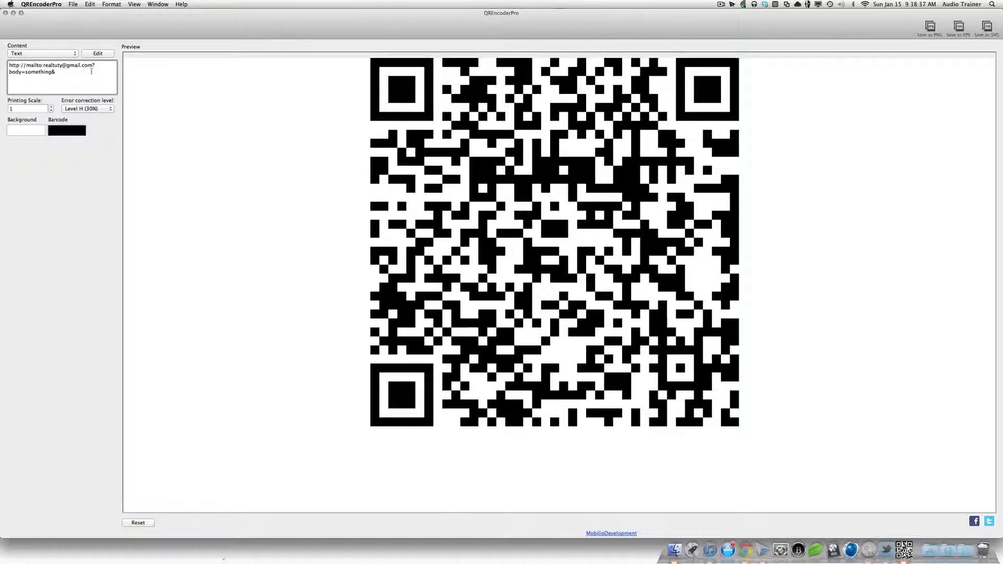
text(subj)
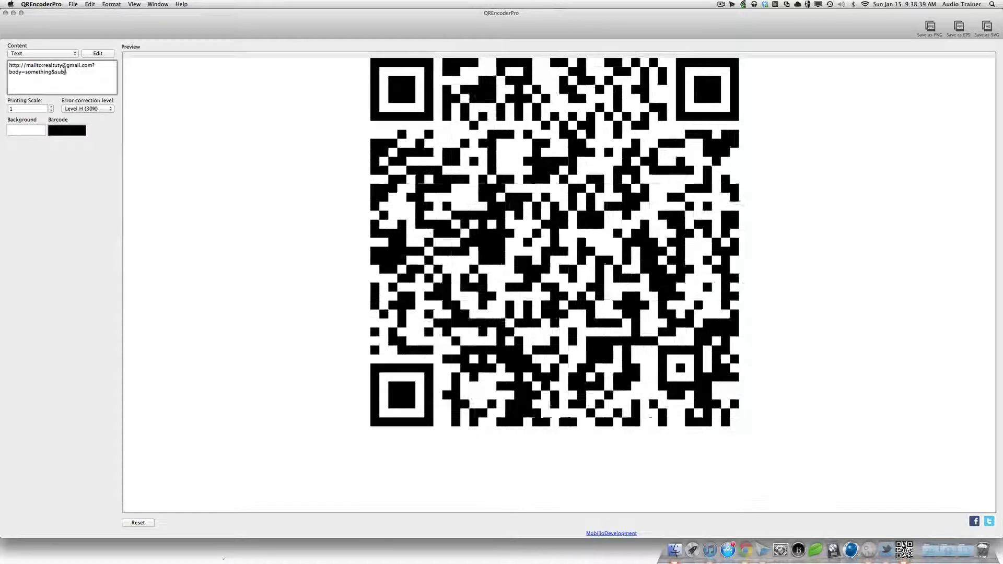
text(ect=another)
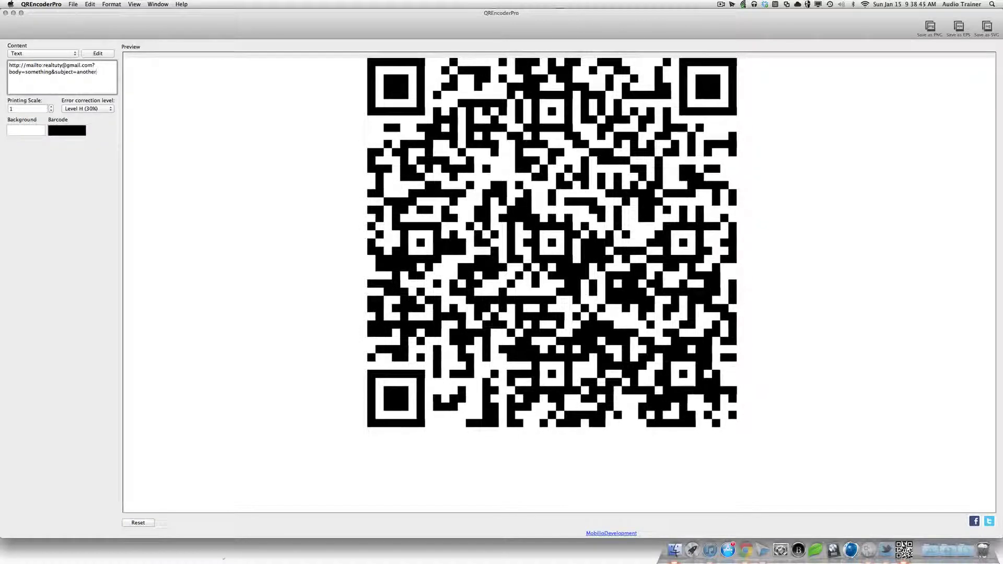
text(+)
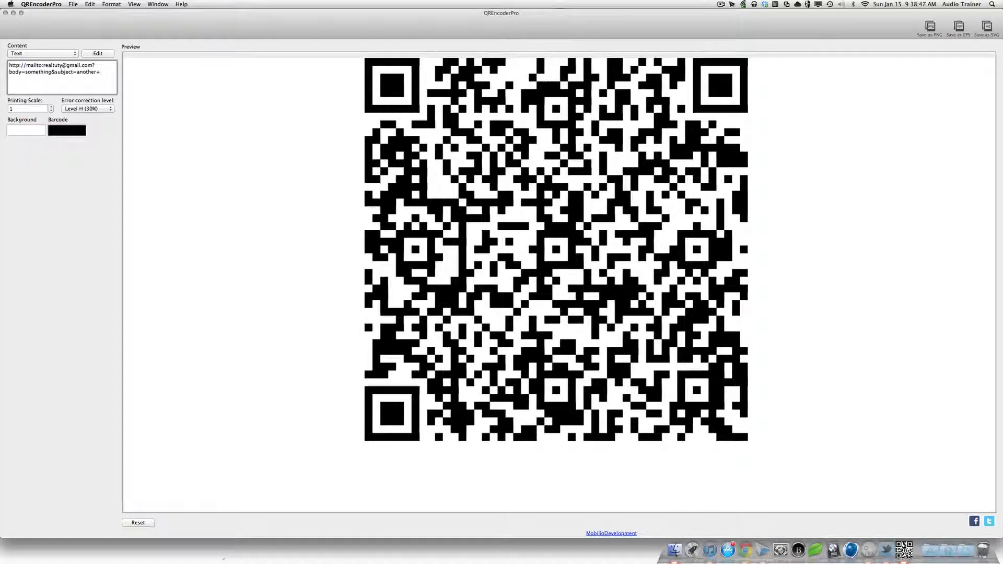
Step: Replace the trailing + after another with %20something
key(BackSpace)
text(+)
key(BackSpace)
text(+)
key(BackSpace)
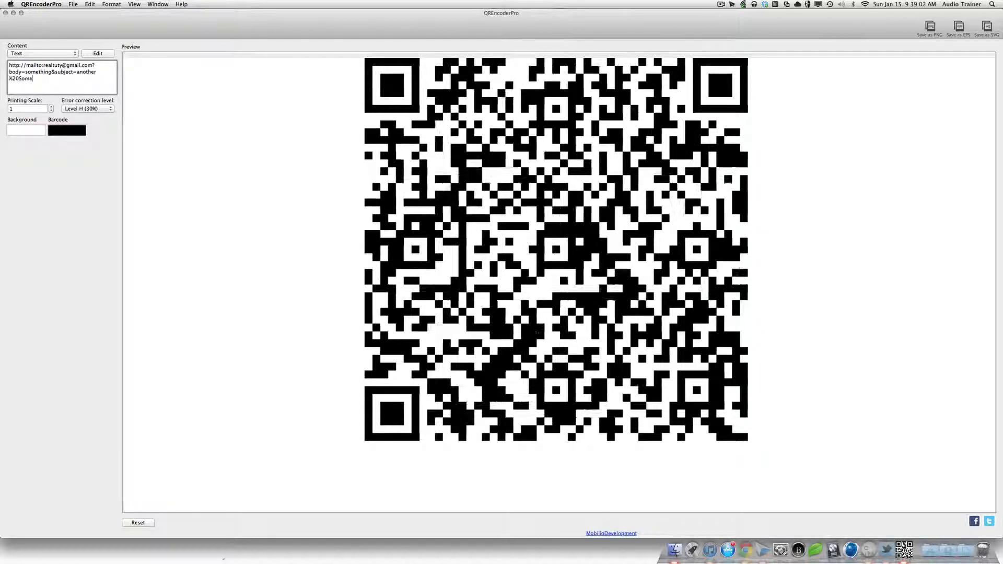
text(thing)
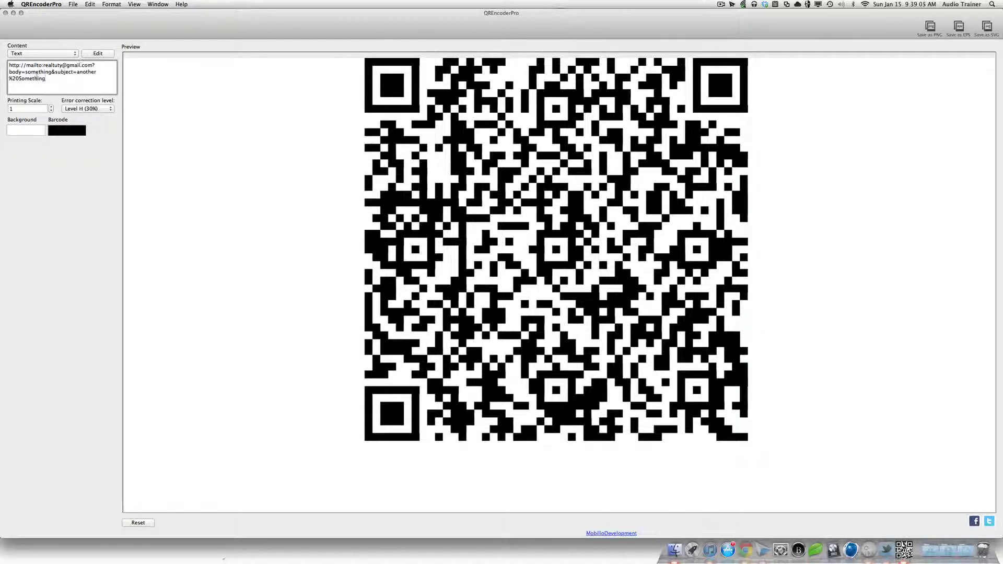
key(BackSpace)
text(s)
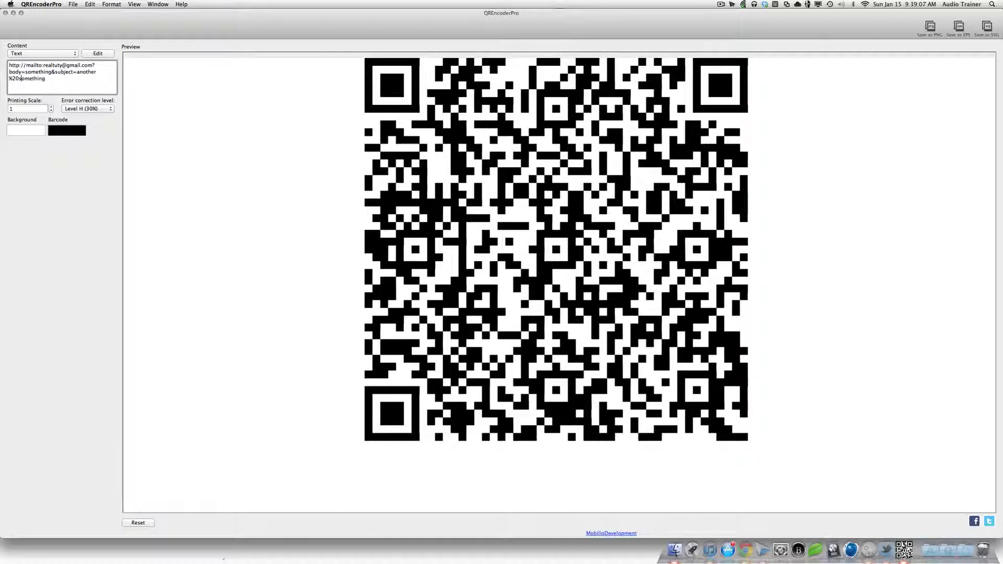
key(super+a)
click(87, 87)
triple_click(39, 64)
double_click(29, 79)
click(96, 92)
click(959, 26)
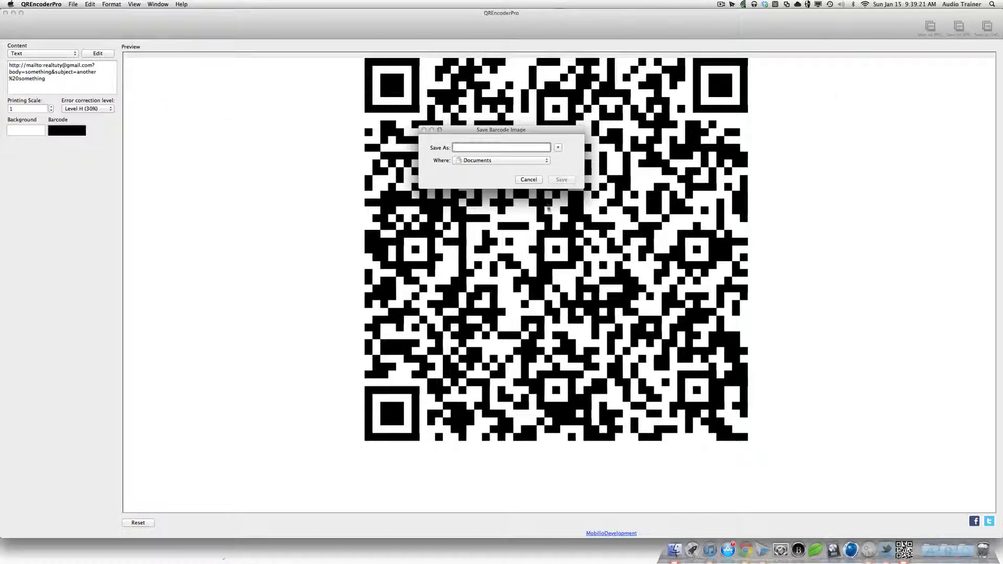
click(528, 180)
click(983, 31)
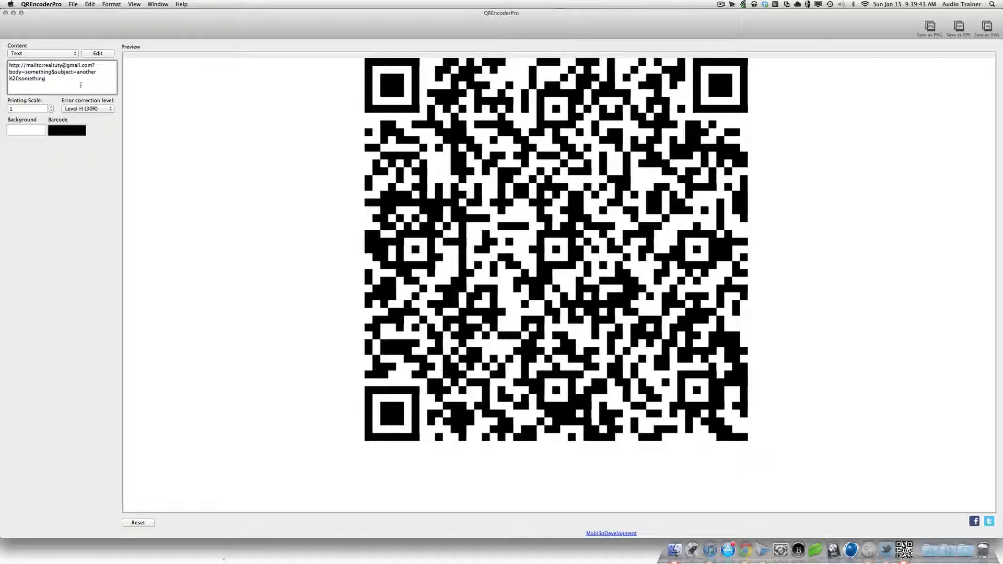
Step: Review the mailto link text by selecting and deselecting parts of it
key(super+a)
double_click(81, 85)
click(82, 83)
click(42, 53)
click(21, 56)
drag(45, 79, 84, 61)
click(93, 86)
key(super+a)
click(46, 78)
key(super+a)
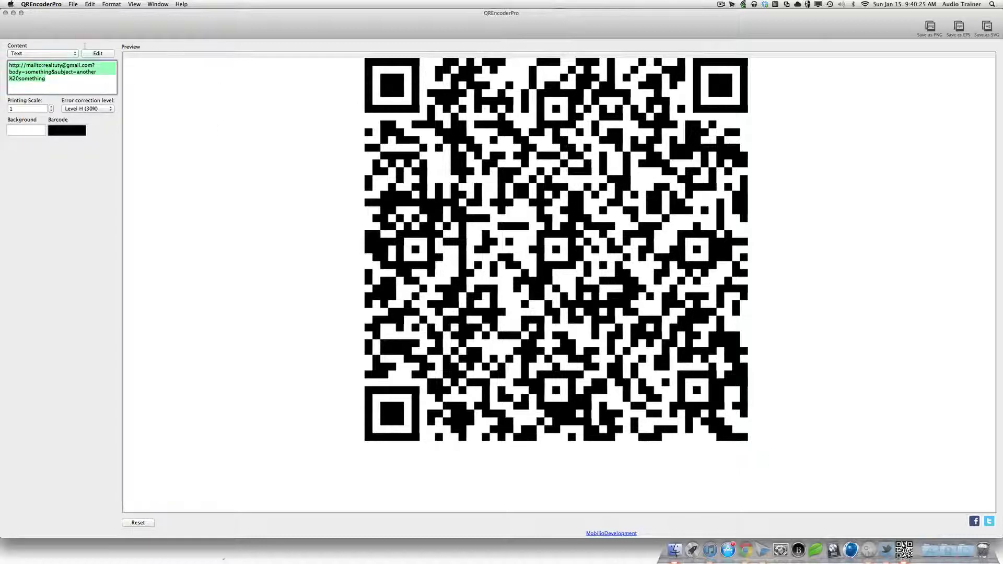
click(57, 84)
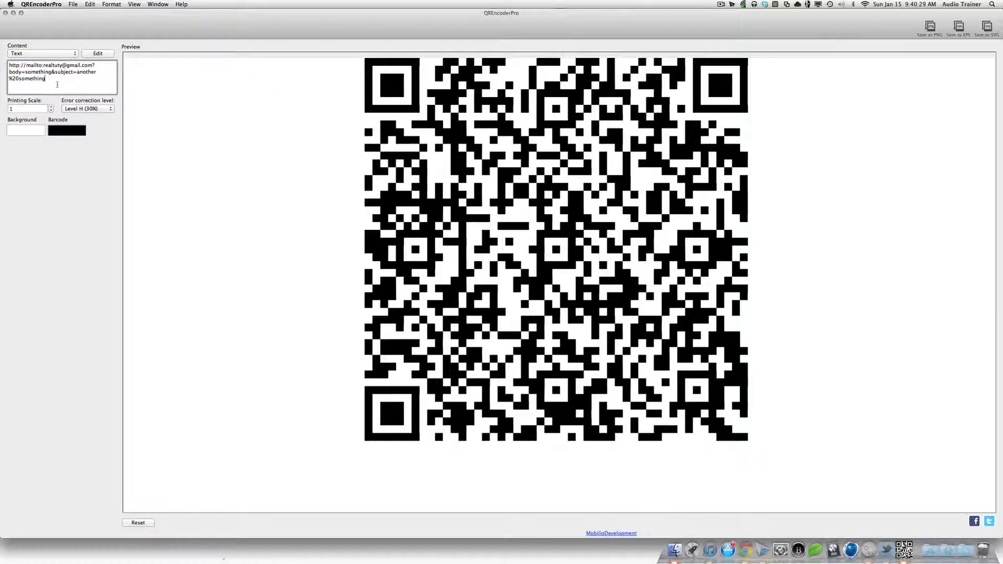
Step: Set the printing scale to 2, keeping error correction at Level H (30%)
click(50, 106)
click(50, 106)
click(51, 111)
click(87, 109)
click(84, 108)
click(73, 4)
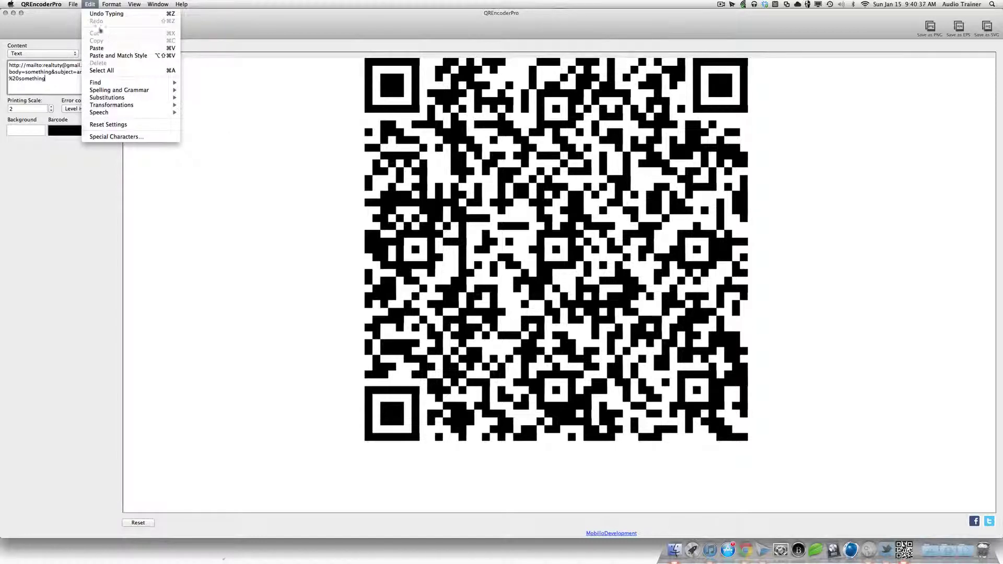
mouse_move(74, 6)
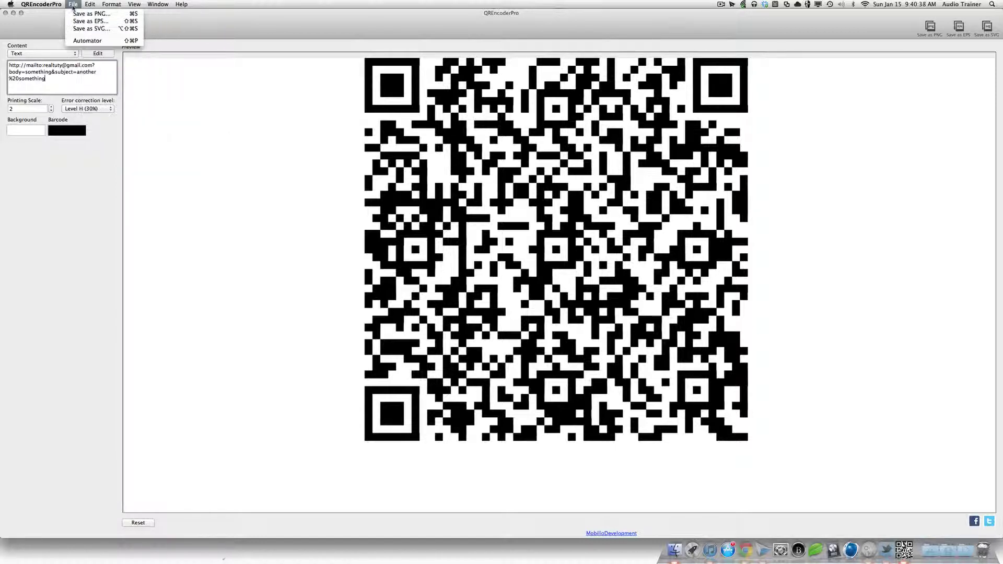
click(245, 162)
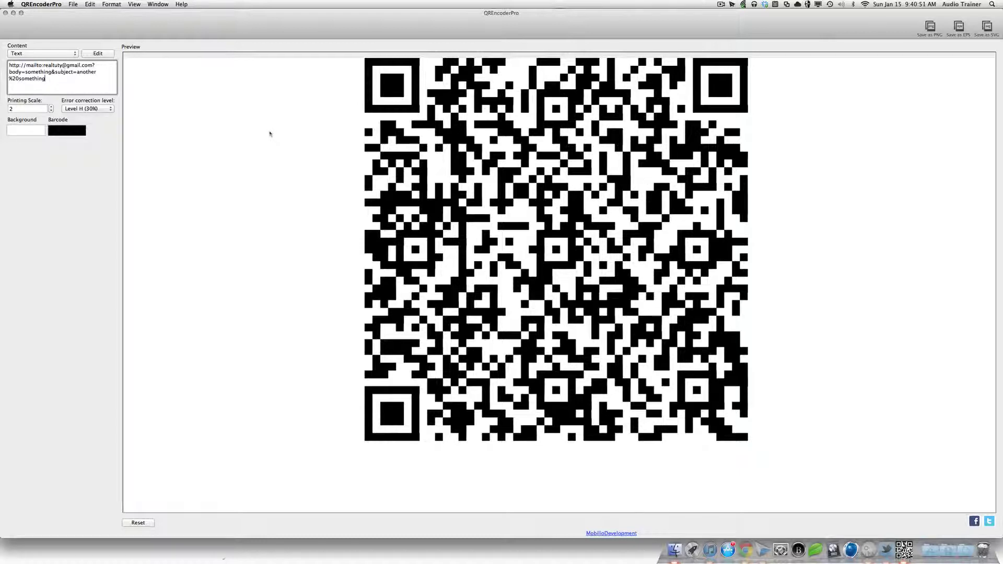
Step: Replace the content with a toll-free phone number as SMS content
triple_click(45, 77)
click(45, 77)
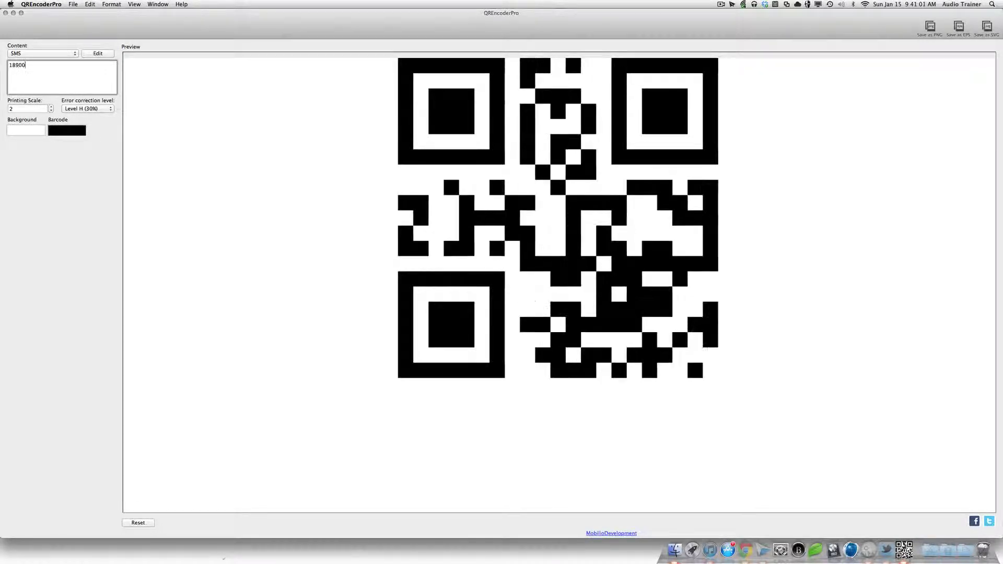
text(00)
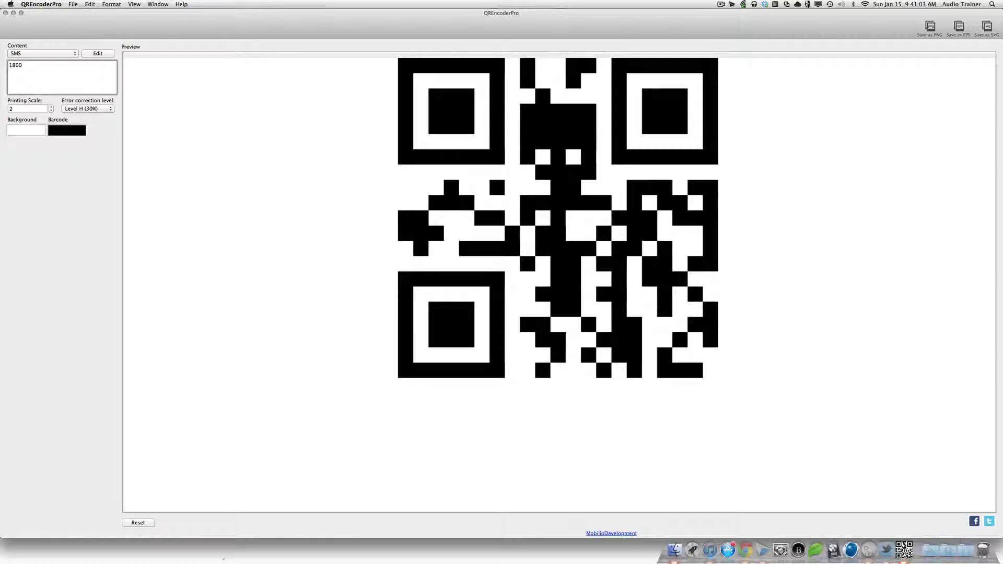
text(656)
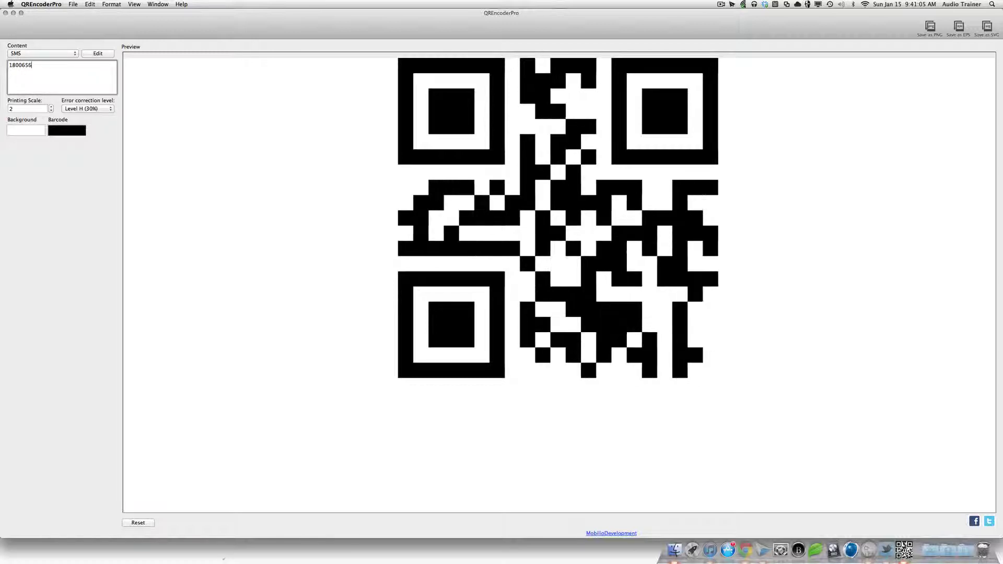
text(9856)
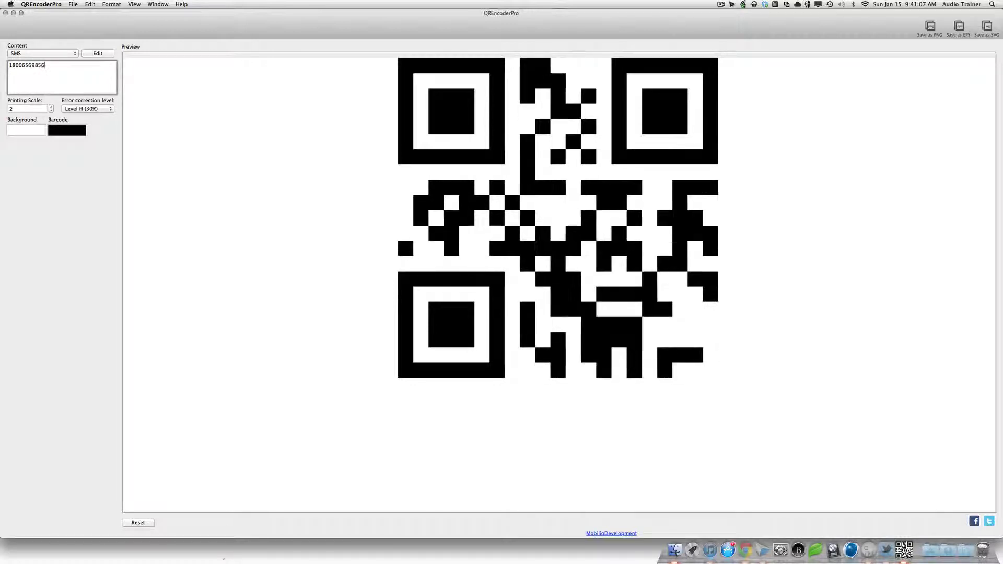
key(super+a)
click(109, 82)
key(super+a)
key(Right)
key(super+a)
key(Left)
text(http://)
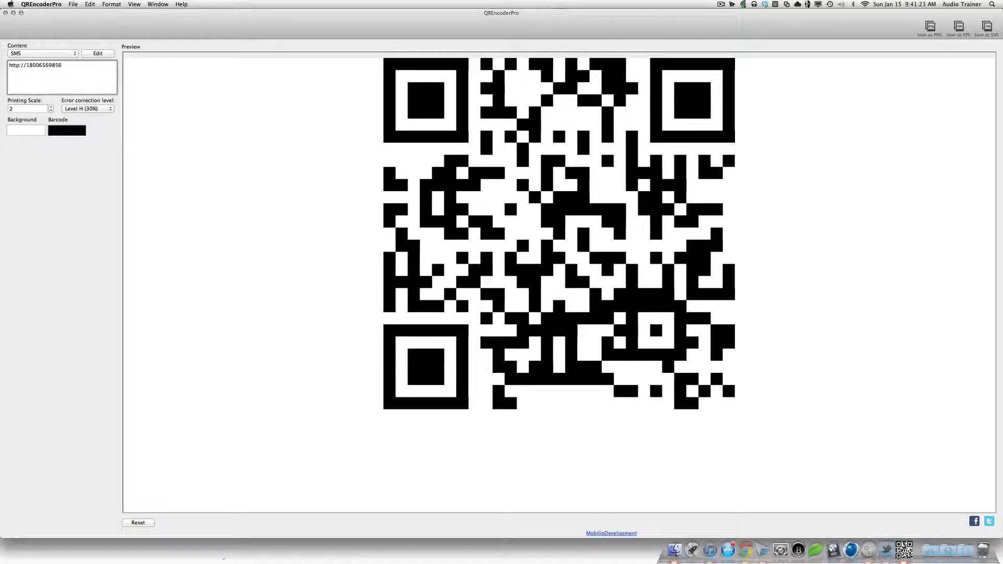
text(sms:)
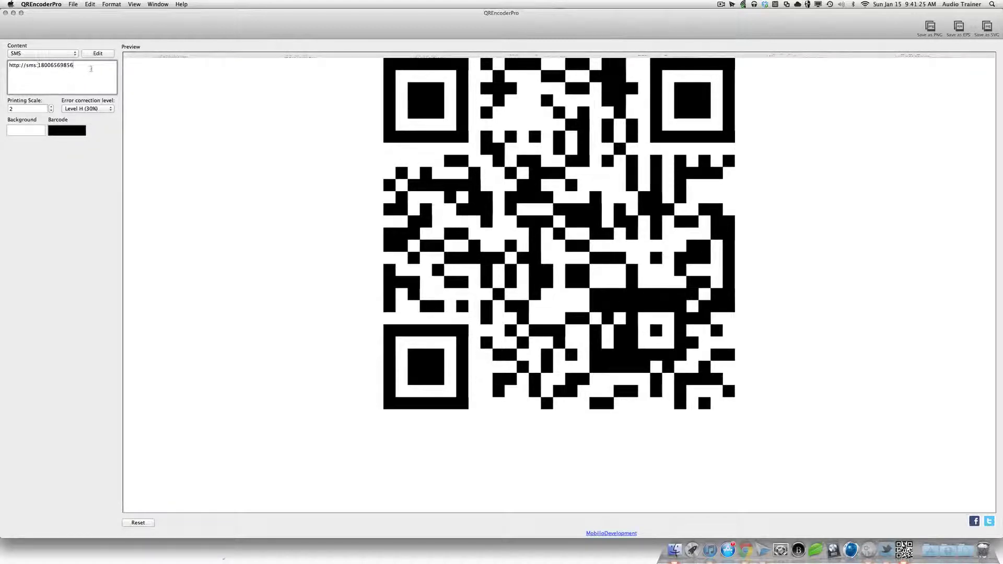
key(super+a)
click(92, 69)
drag(39, 64, 8, 65)
key(BackSpace)
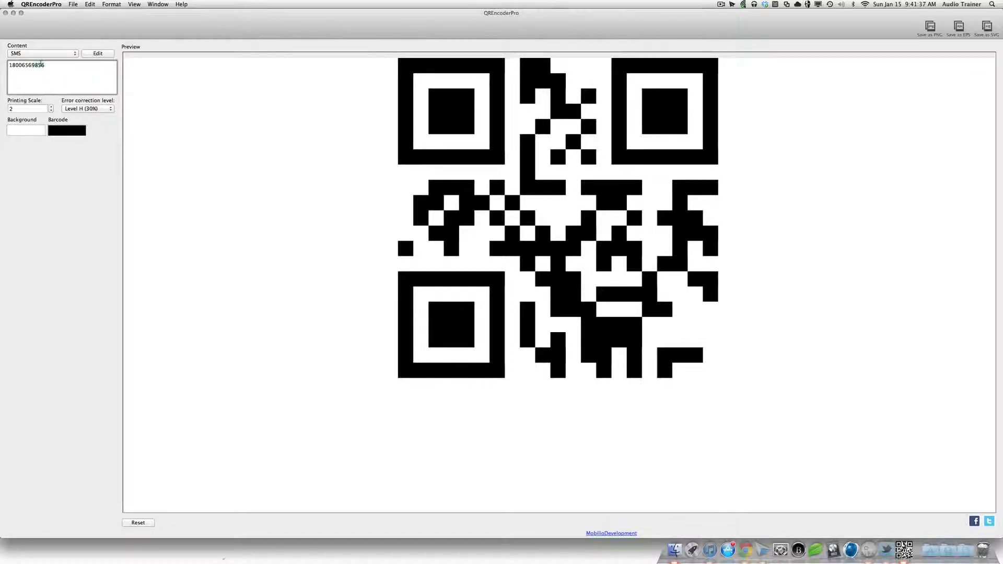
click(52, 54)
click(87, 72)
click(54, 54)
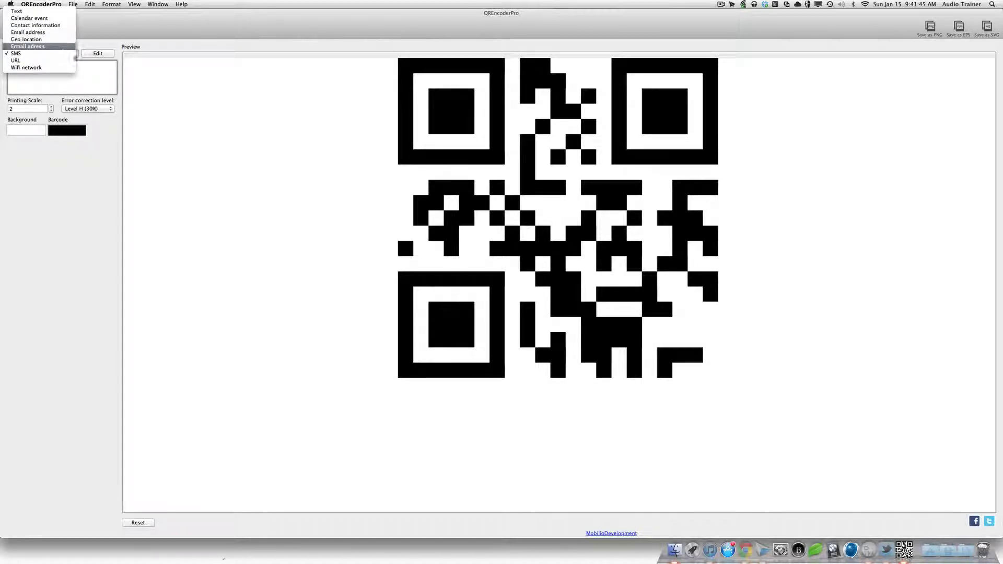
Step: Clear the phone number and switch the content type to URL
click(76, 58)
key(BackSpace)
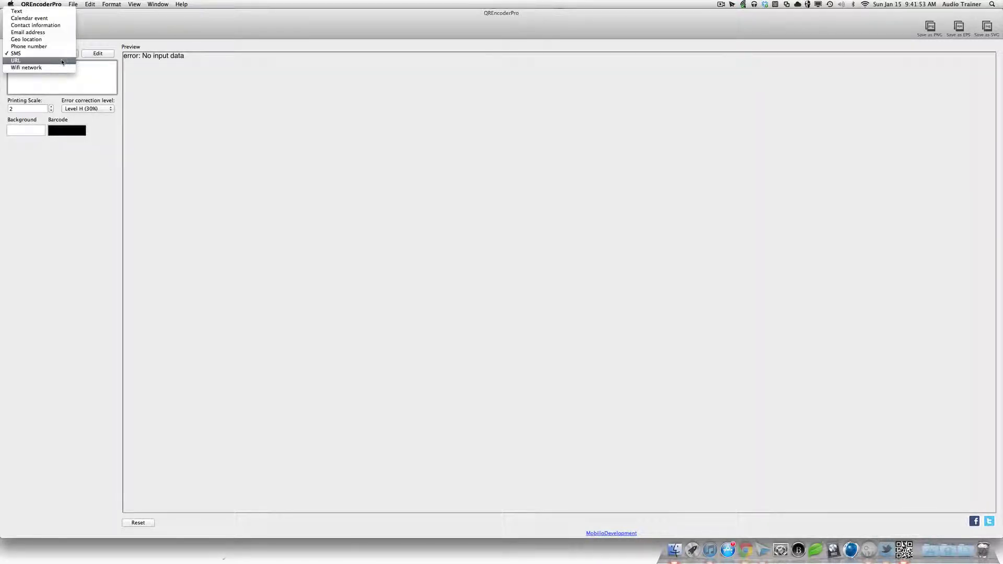
click(62, 61)
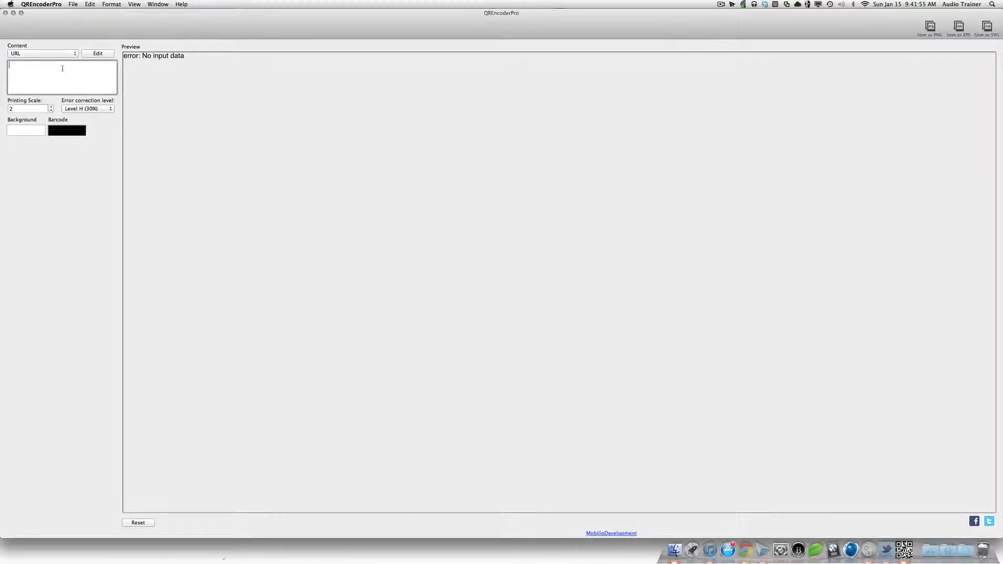
Step: Test the URL type with real-tutorials.com, then delete it
text(real-)
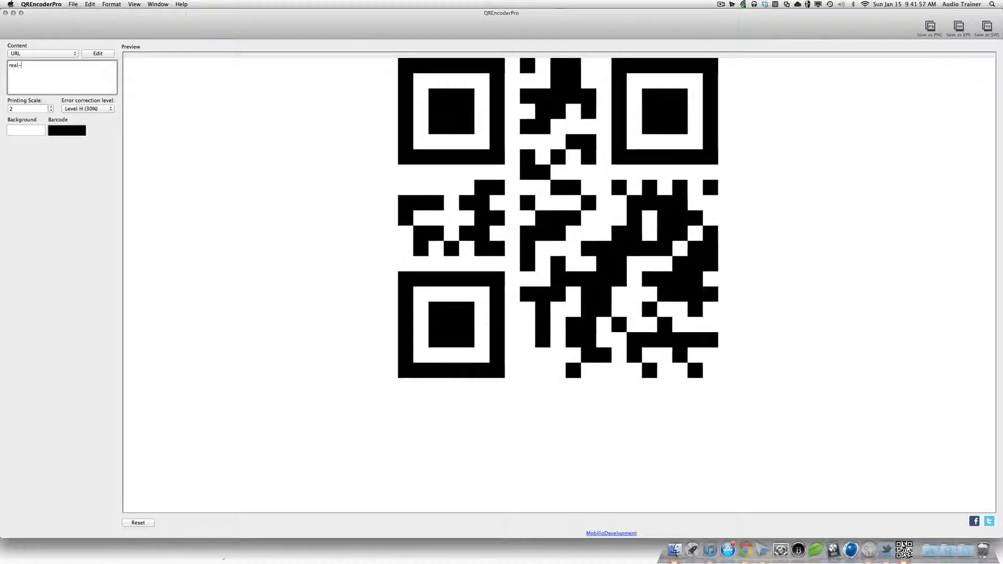
text(tutorials.com)
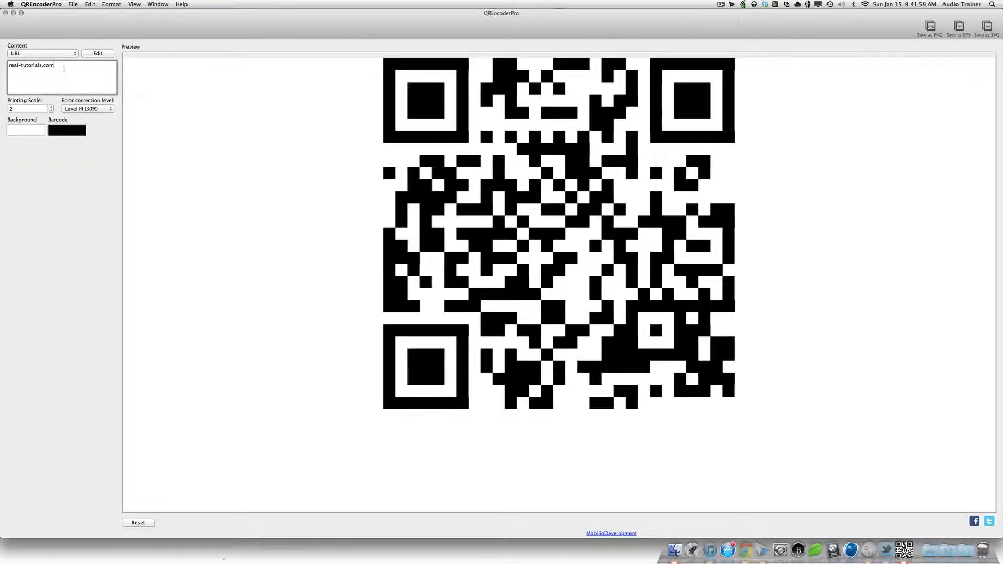
triple_click(66, 66)
click(83, 70)
key(super+a)
key(BackSpace)
Step: Switch the content type to Email address
click(73, 54)
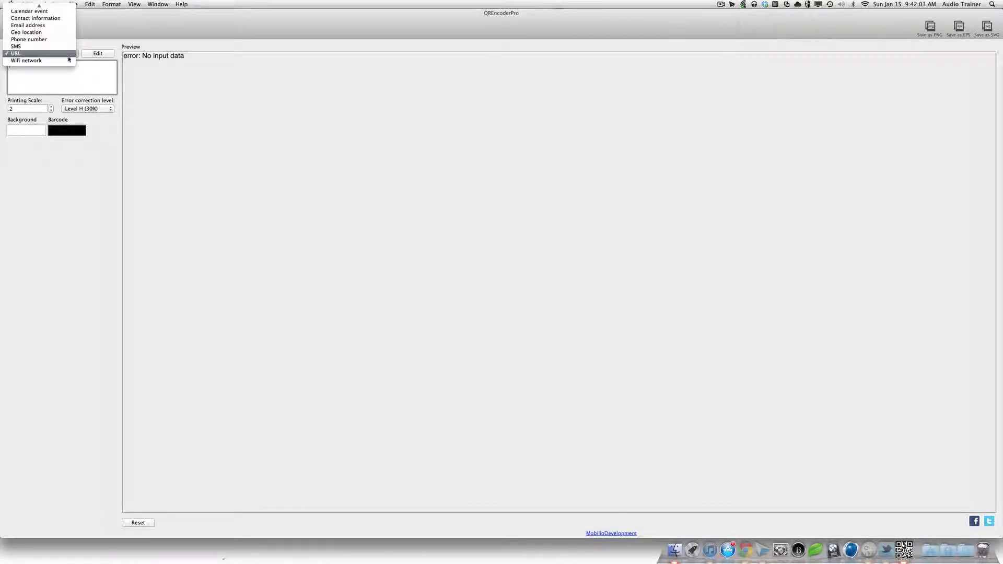
click(64, 60)
click(63, 55)
scroll(57, 42, up, 3)
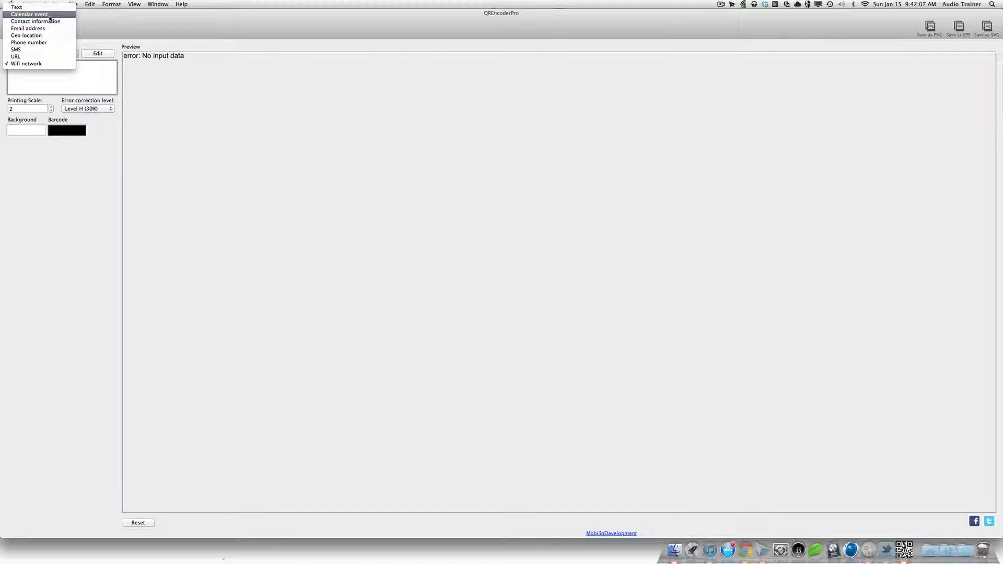
click(52, 28)
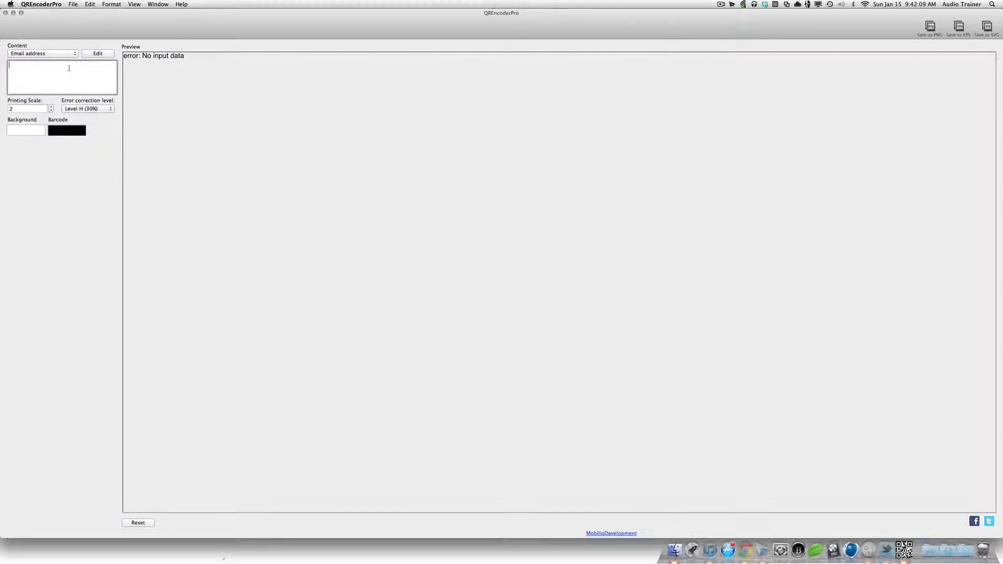
text(mailto)
key(BackSpace)
key(BackSpace)
key(BackSpace)
key(BackSpace)
key(BackSpace)
key(BackSpace)
text(http:/)
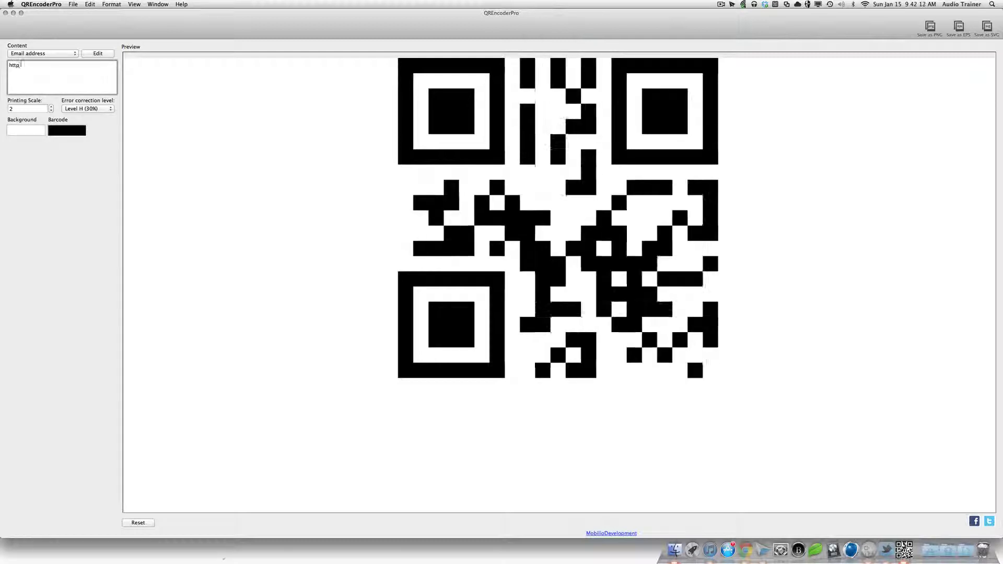
text(/mail)
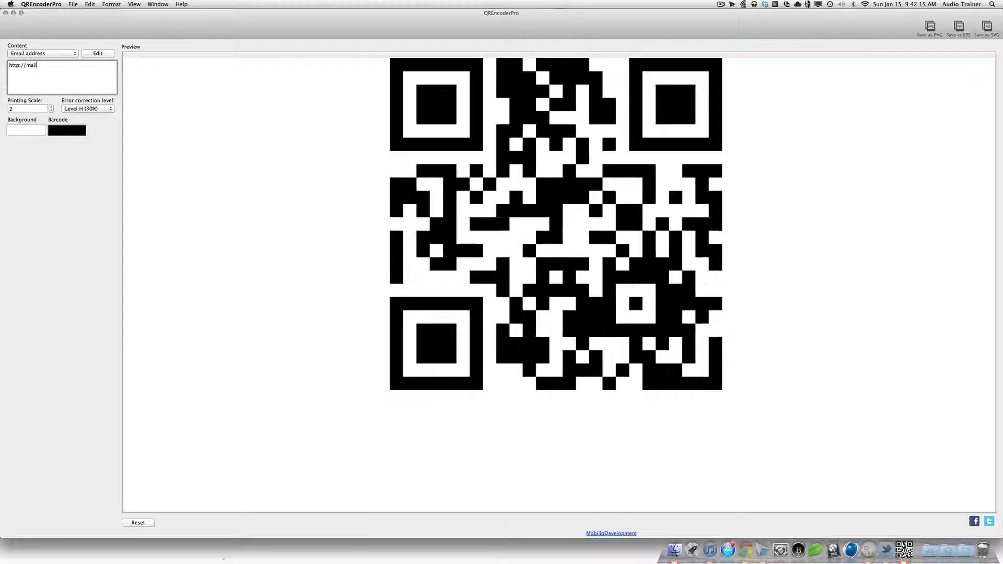
text(to:)
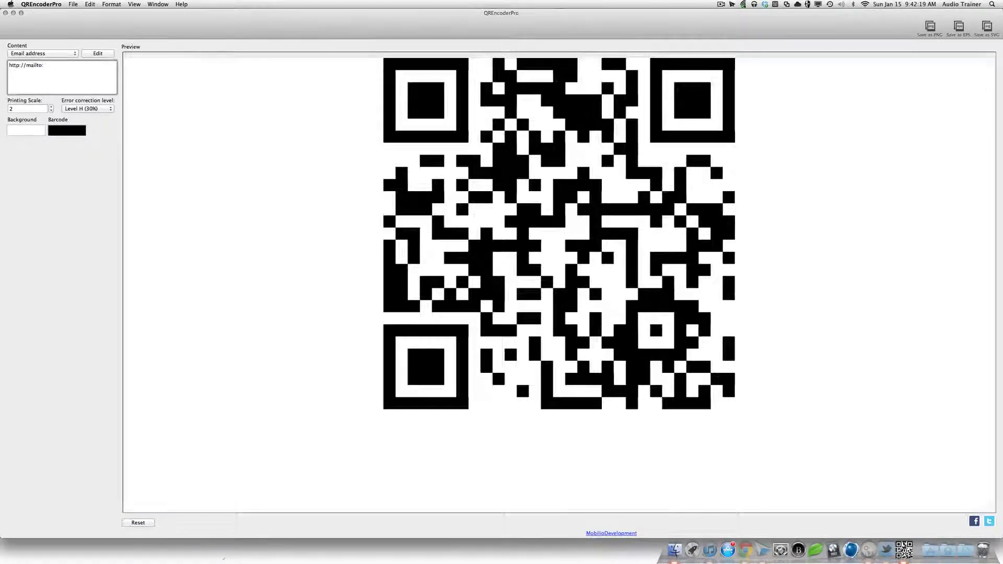
key(super+a)
key(BackSpace)
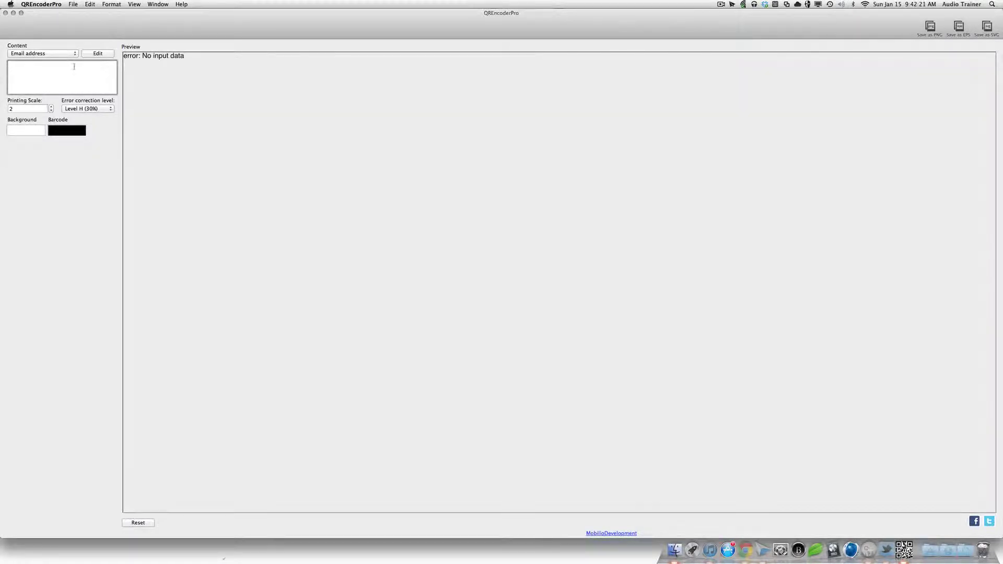